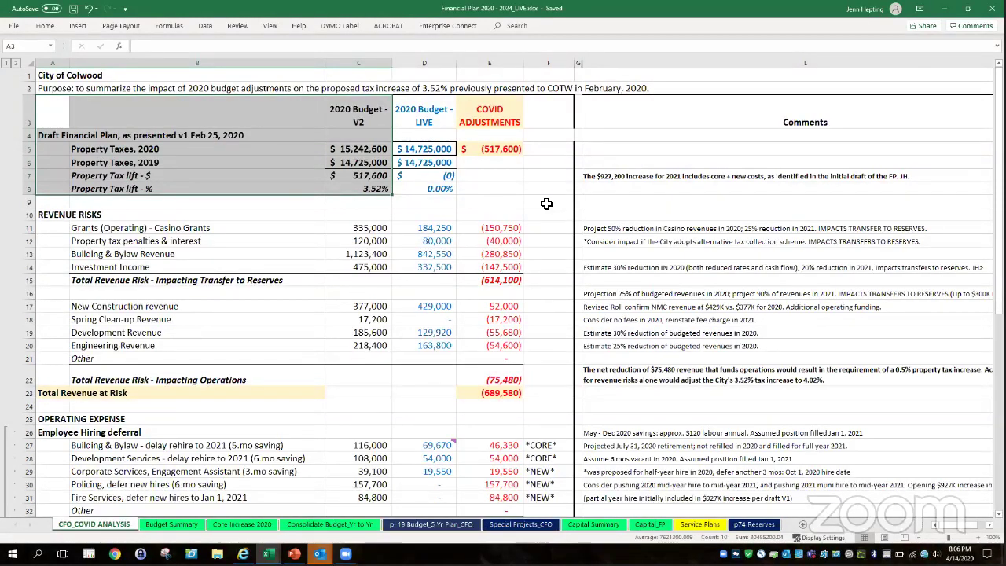
Step: Highlight the 2020 Budget - LIVE property tax figures and the Revenue Risks section through Total Revenue at Risk
drag(417, 114, 428, 189)
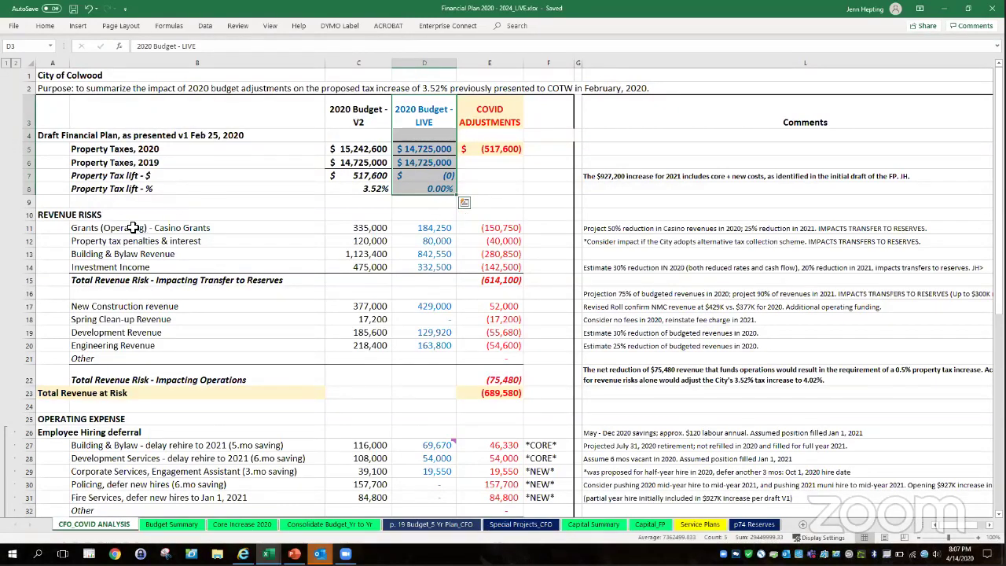
click(74, 215)
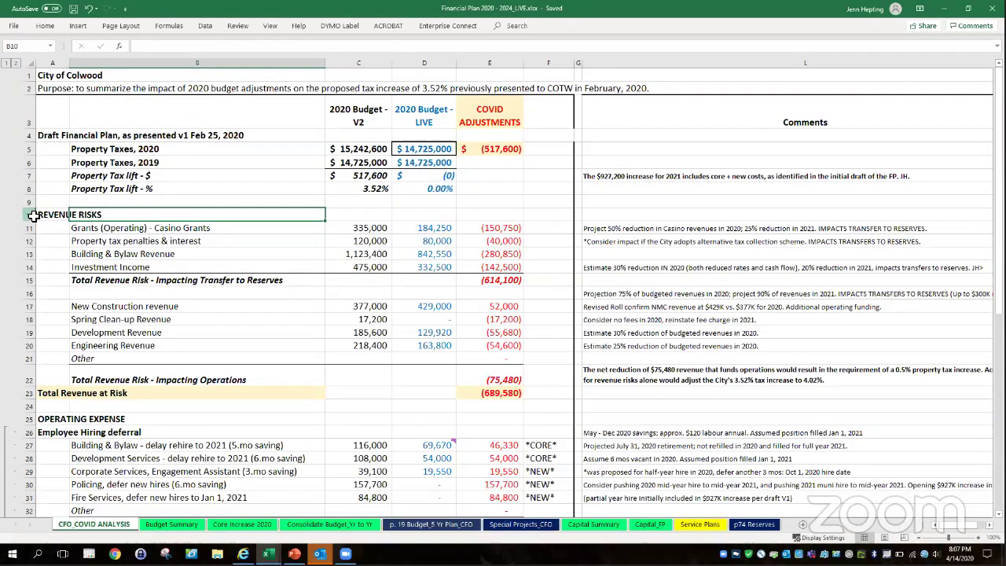
drag(26, 214, 20, 392)
scroll(535, 424, down, 2)
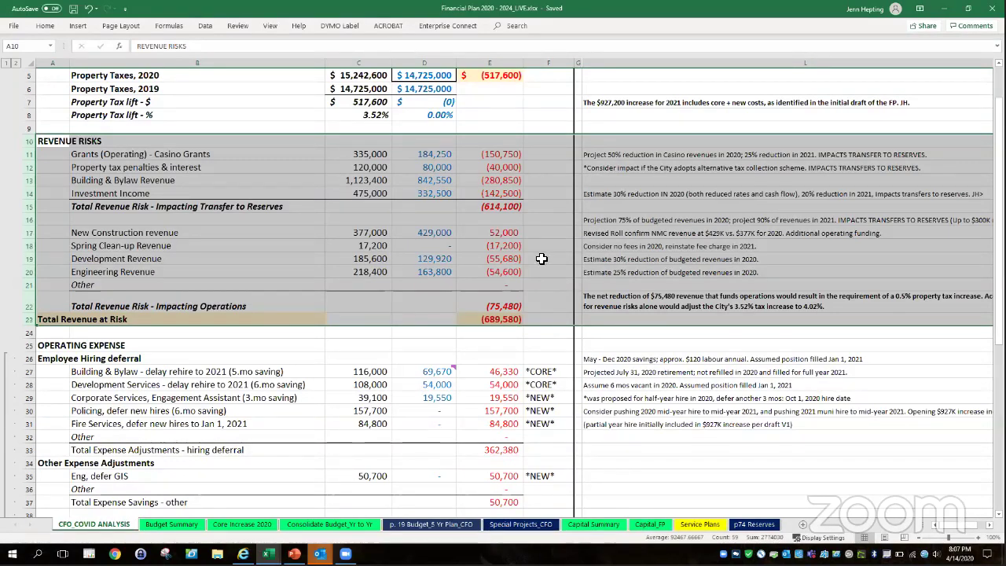
Step: Inspect the COVID adjustment subtotals for revenue risk impacting transfer to reserves and revenue risk impacting operations
click(553, 214)
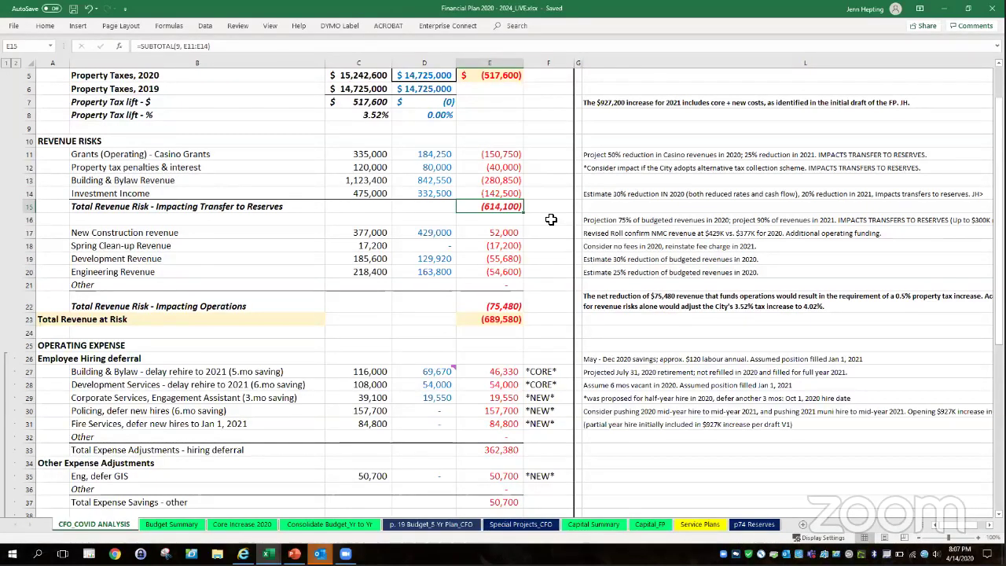
click(512, 306)
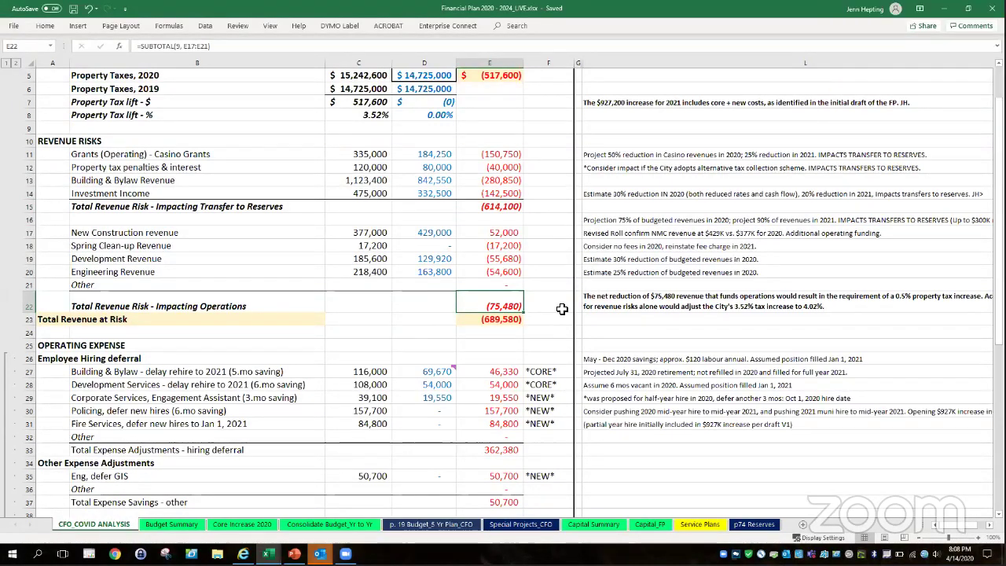
click(560, 308)
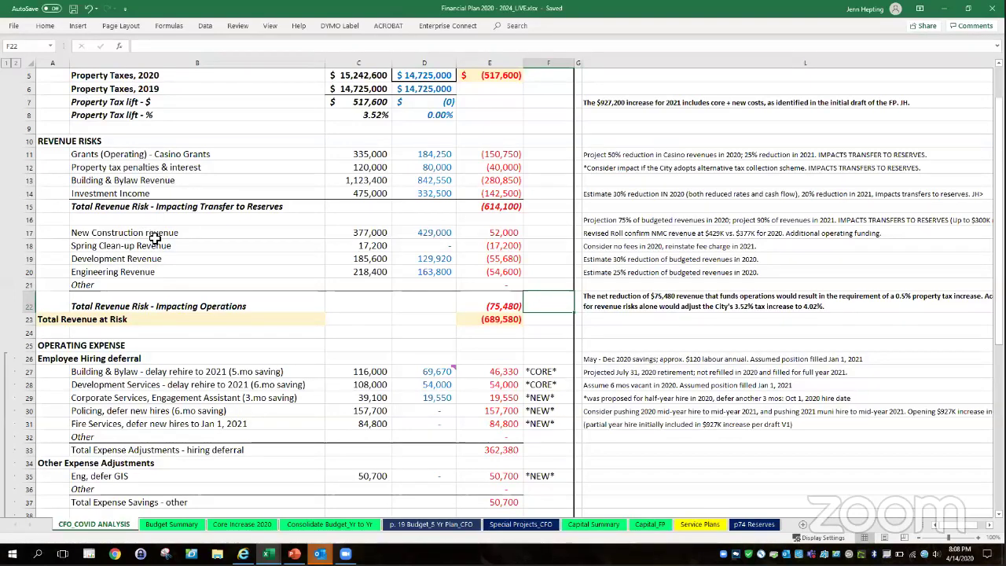
Step: Examine the revenue risk rows impacting operations, focusing on the New Construction and Spring Clean-up revenue lines
drag(153, 234, 158, 246)
drag(497, 303, 507, 308)
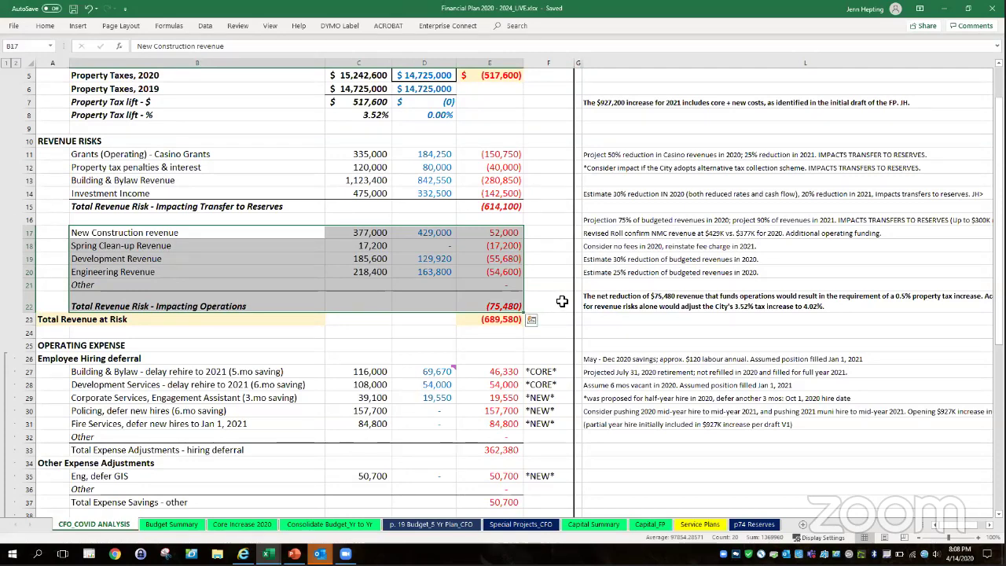
click(556, 291)
click(555, 245)
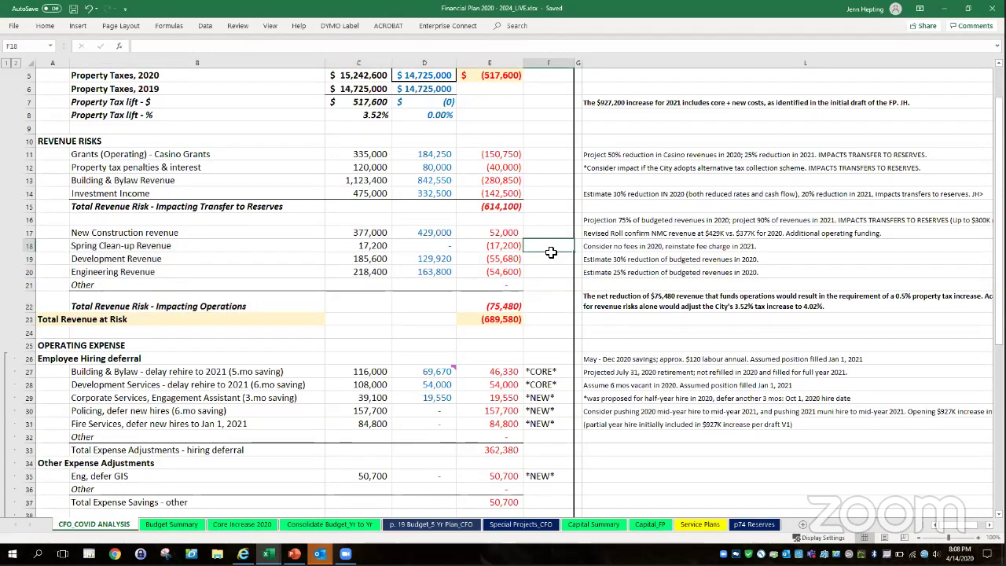
click(533, 231)
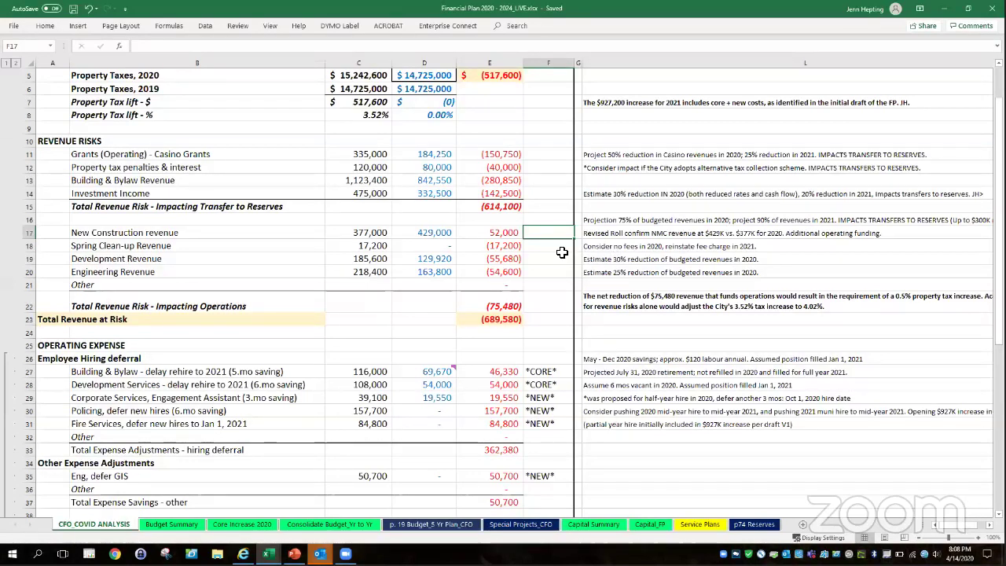
click(425, 234)
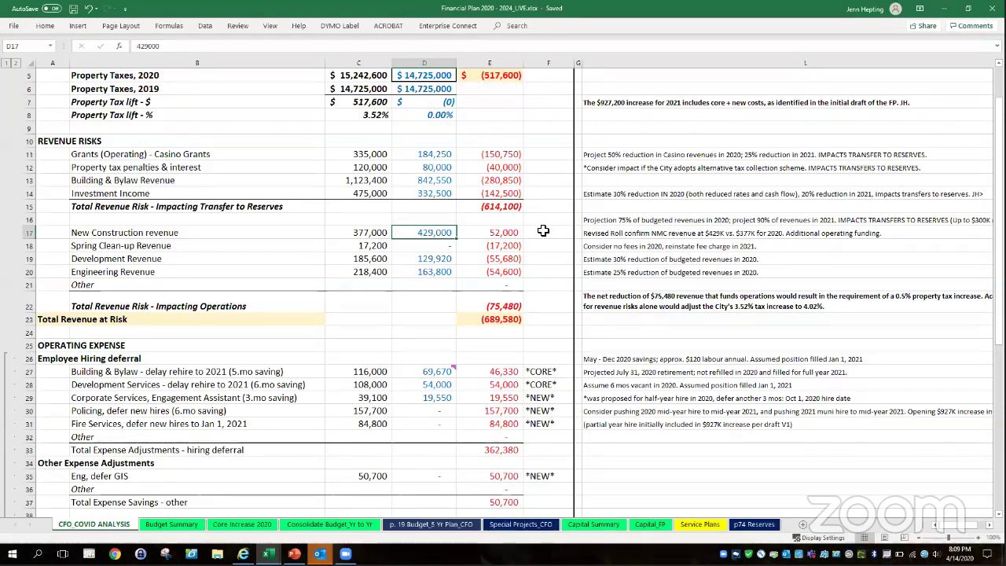
click(551, 248)
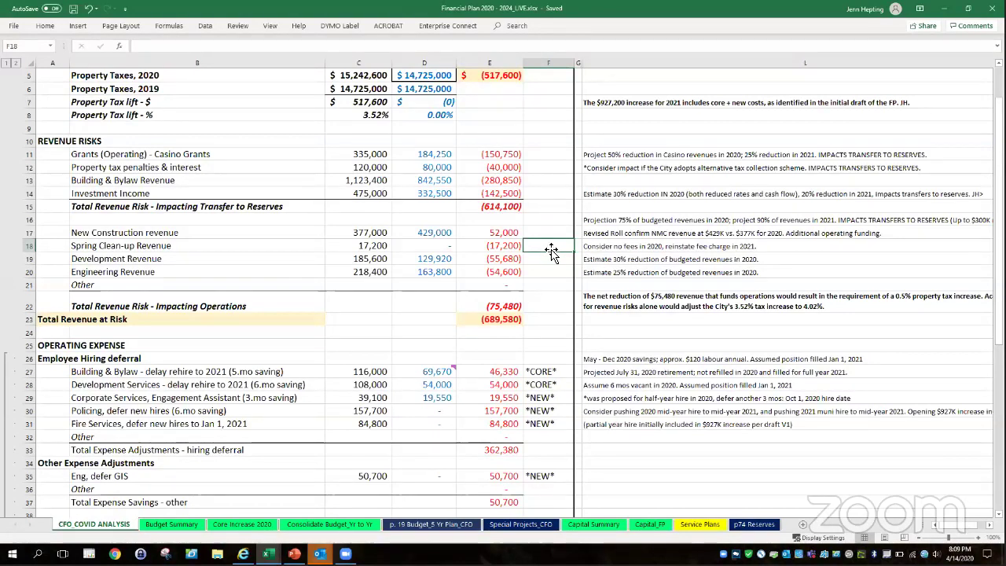
Step: Highlight the Development Revenue and Engineering Revenue rows across the budget and COVID adjustment columns to review them
scroll(550, 249, down, 2)
click(555, 208)
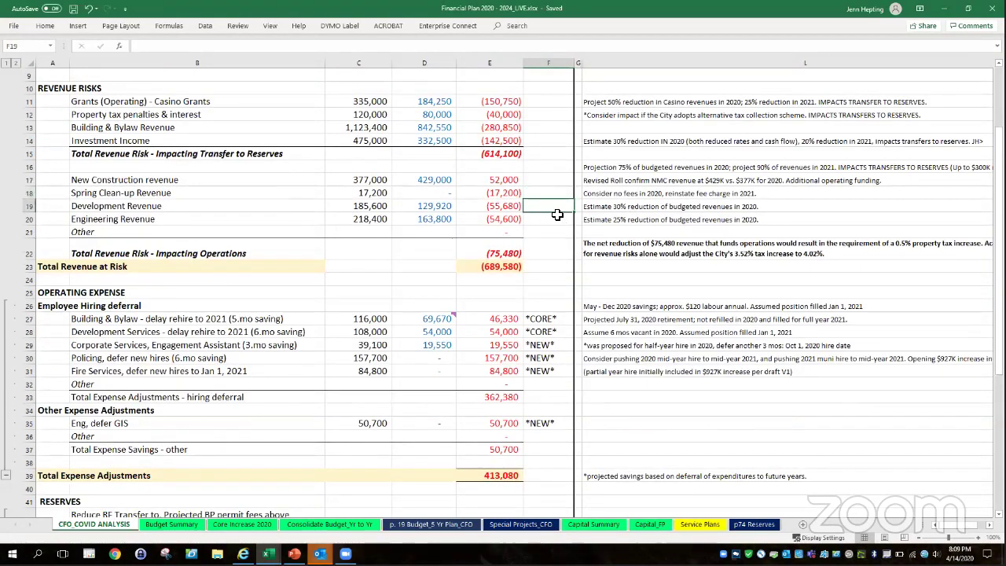
drag(186, 210, 503, 222)
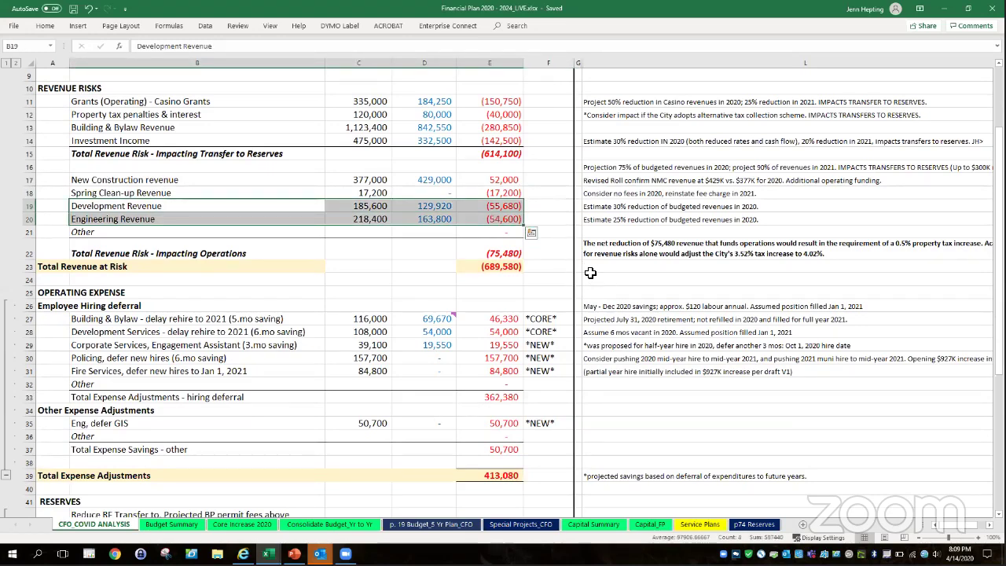
click(560, 209)
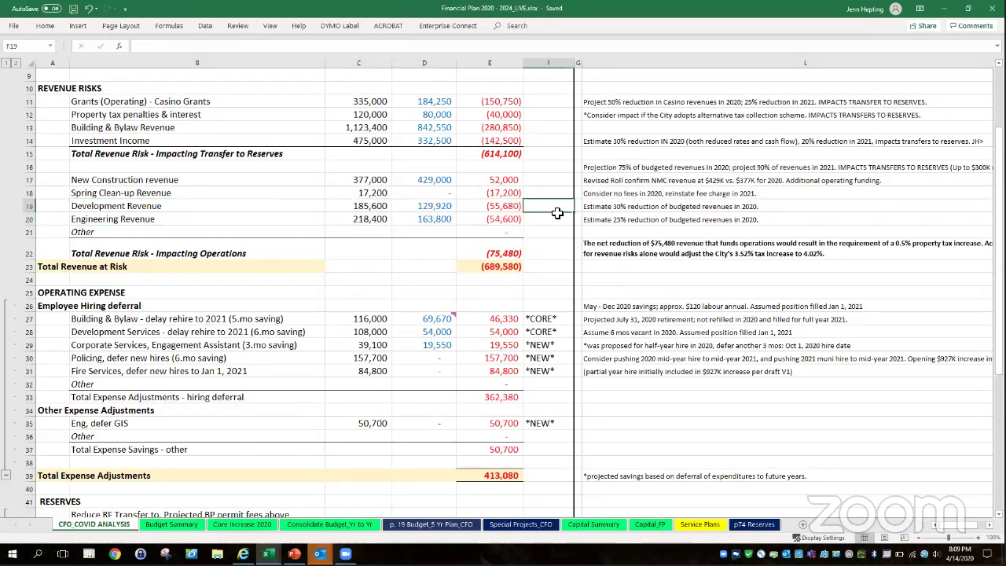
Step: Review the Employee Hiring deferral section and highlight the Corporate Services, Policing and Fire Services rows marked *NEW*
mouse_move(455, 318)
scroll(455, 318, down, 2)
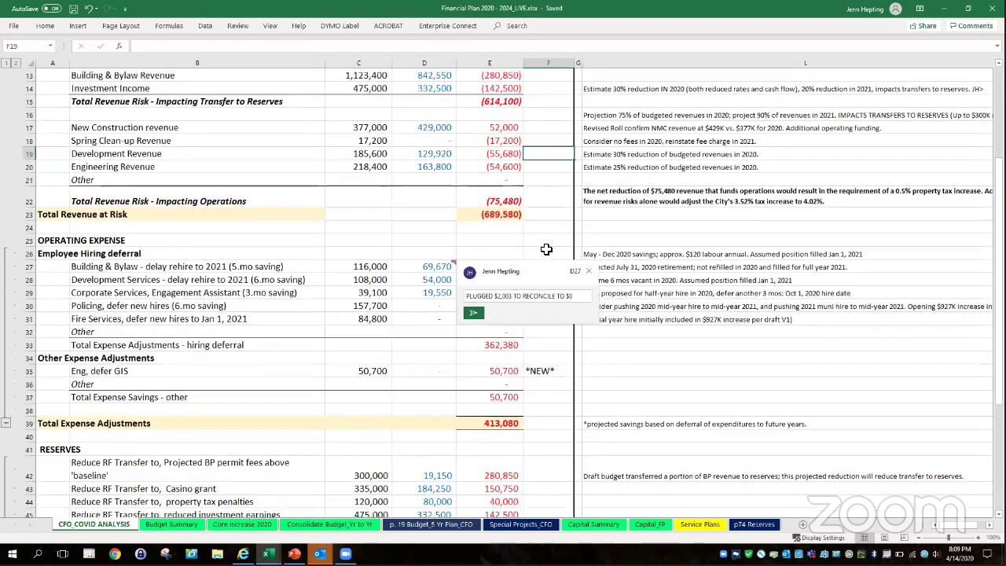
click(528, 253)
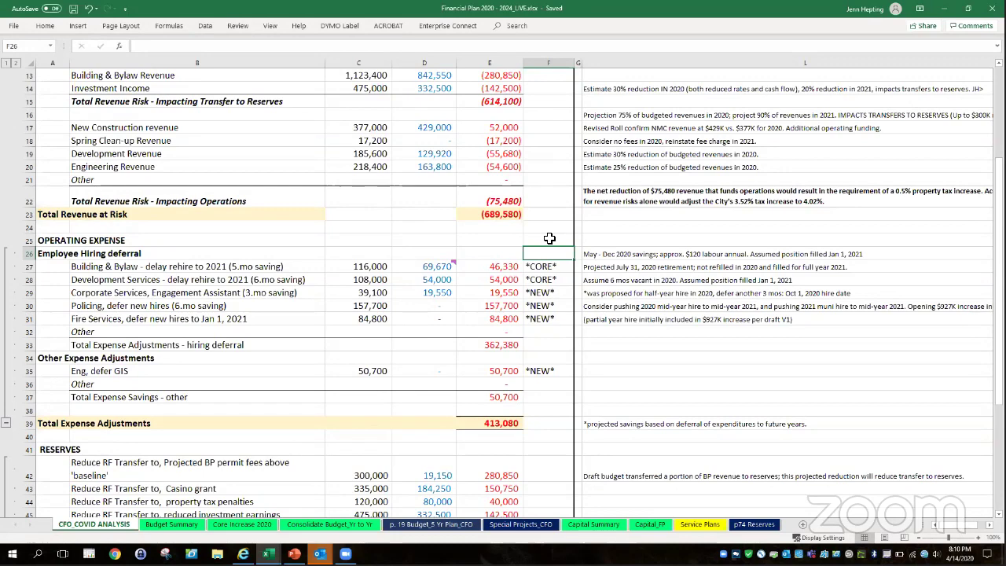
click(507, 230)
scroll(457, 240, down, 2)
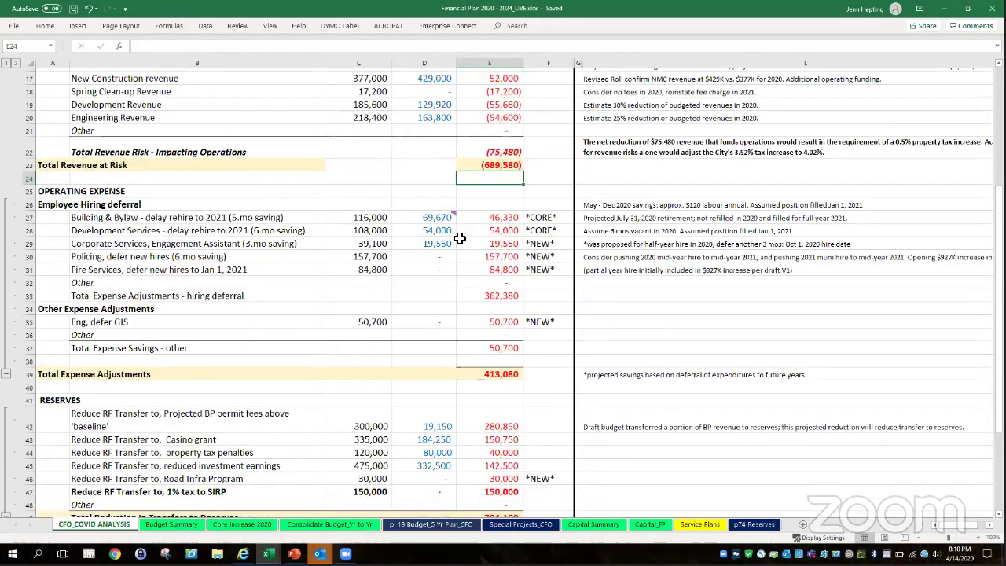
click(236, 241)
drag(422, 244, 561, 275)
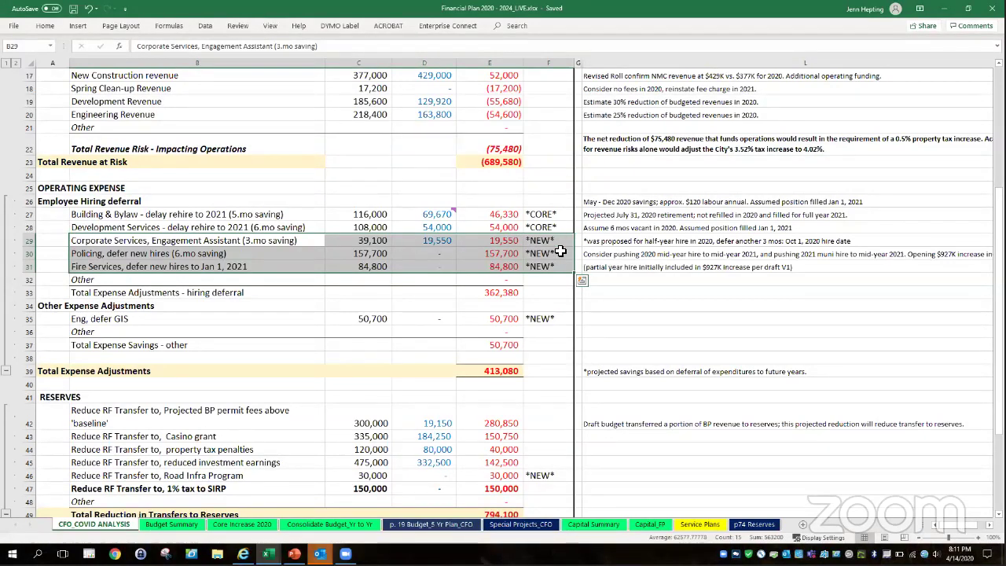
Step: Examine the Eng, defer GIS expense adjustment and the Reserves section, including the Road Infra Program transfer marked *NEW*
scroll(560, 250, down, 2)
scroll(561, 256, down, 3)
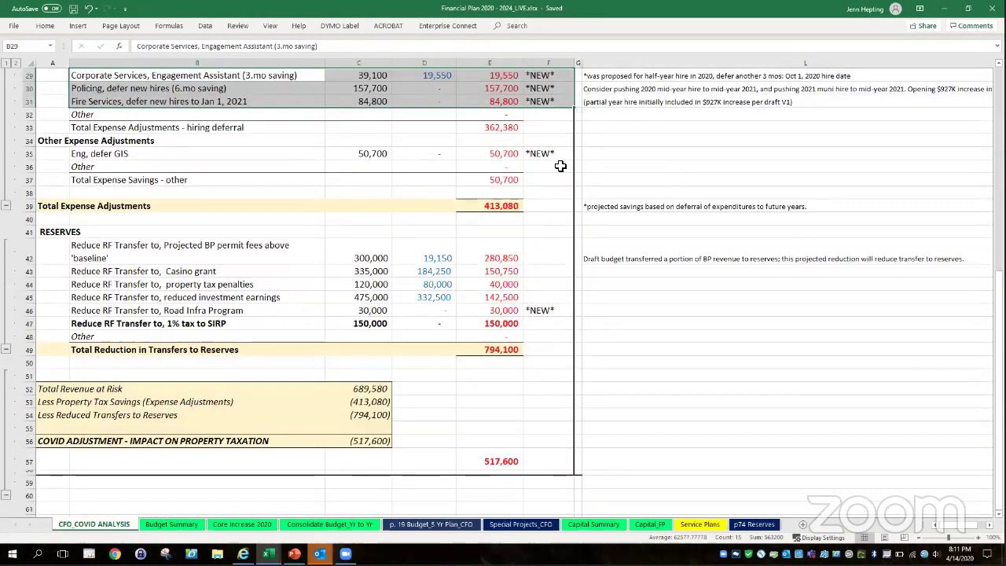
click(560, 154)
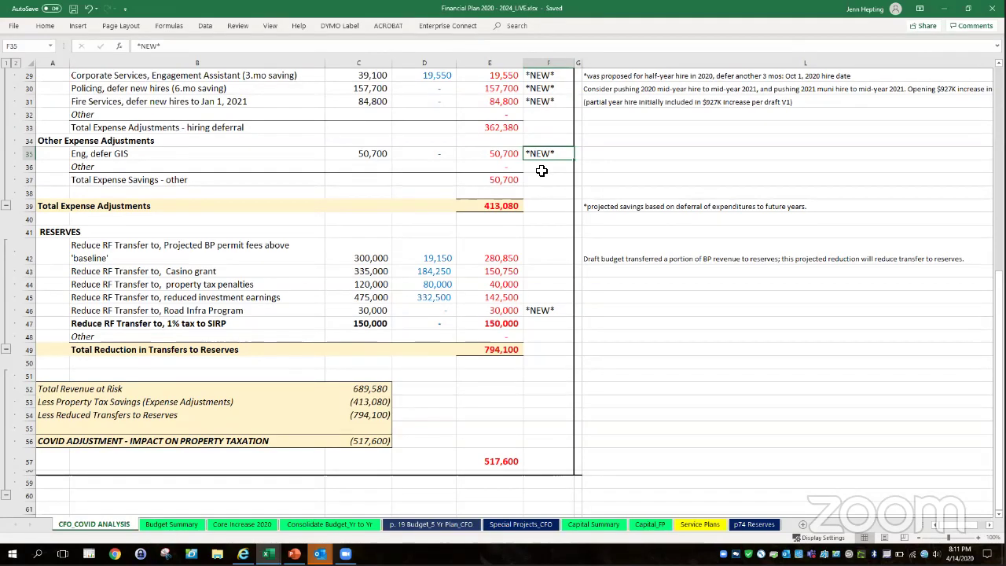
scroll(542, 171, down, 2)
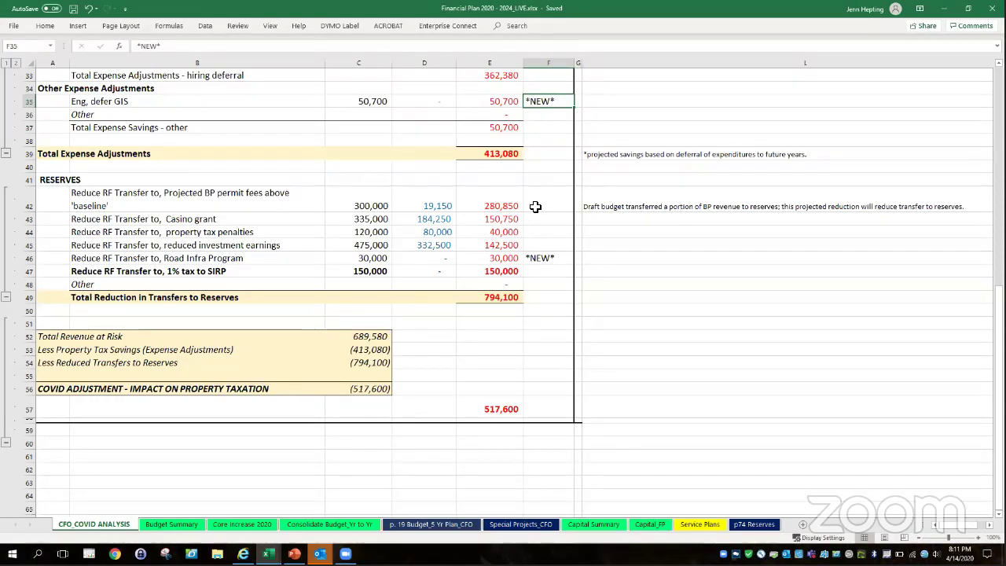
click(550, 259)
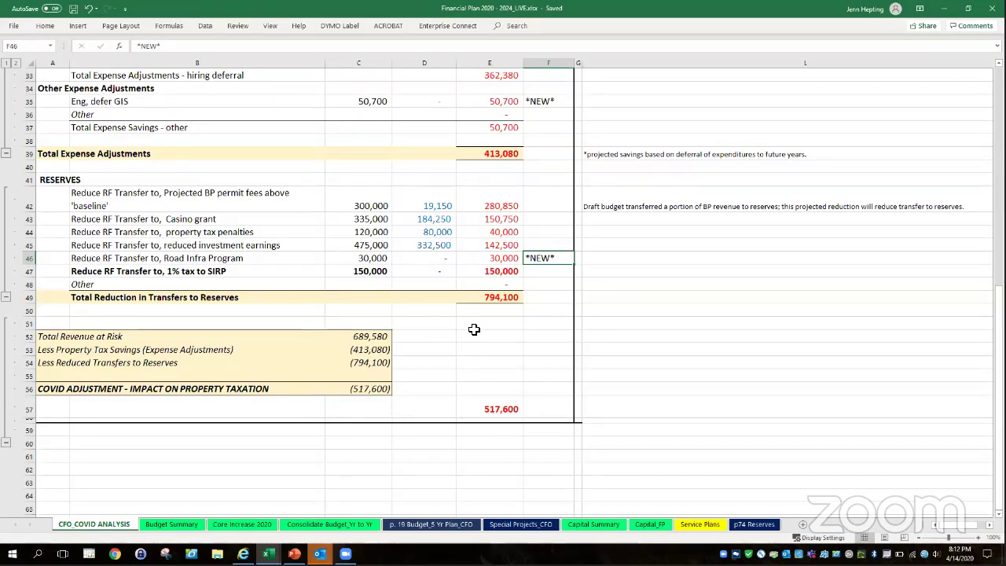
Step: Review the property tax lift summary against the revenue risk, operating expense and reserve adjustments below it
scroll(474, 330, up, 8)
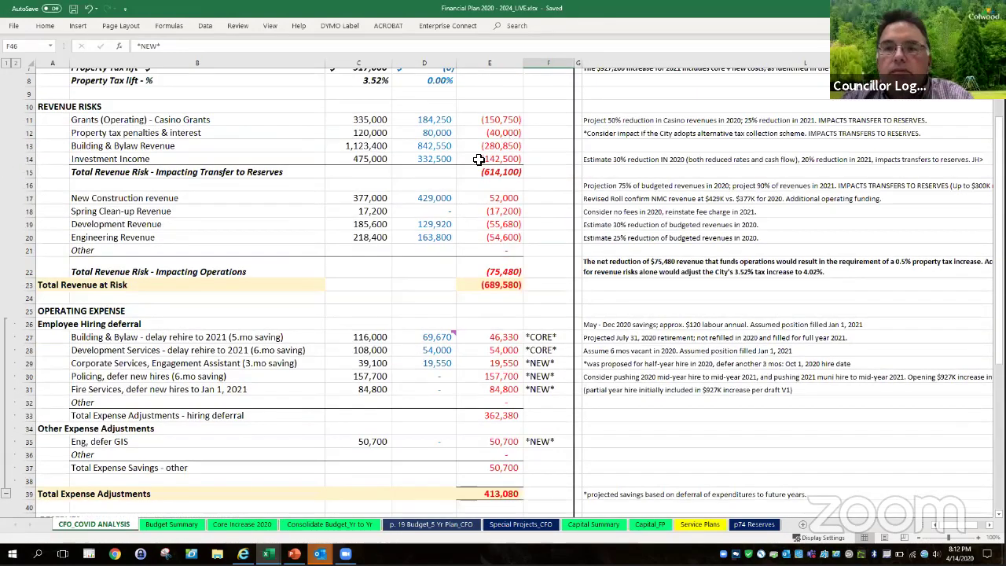
scroll(477, 160, up, 3)
click(521, 189)
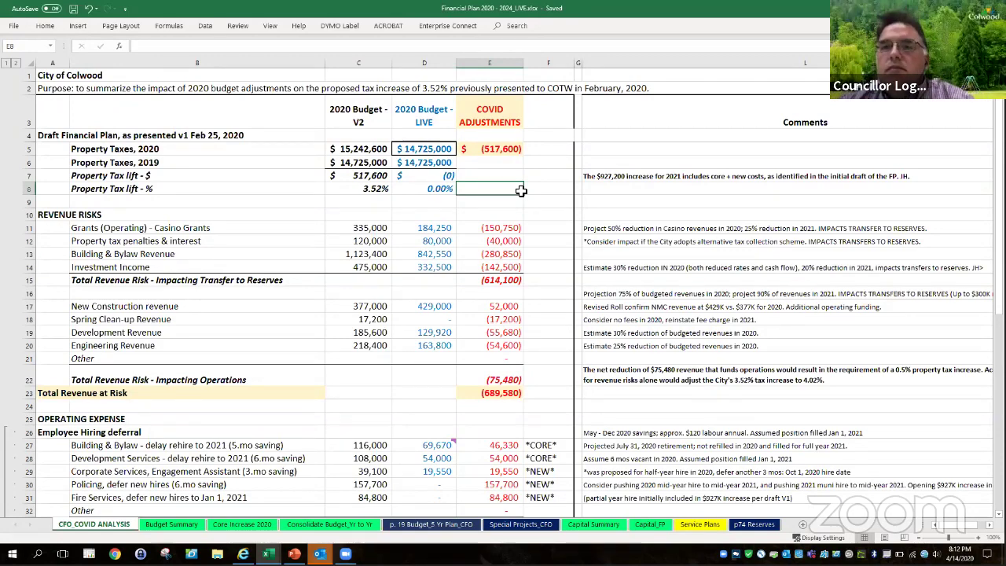
scroll(521, 191, down, 2)
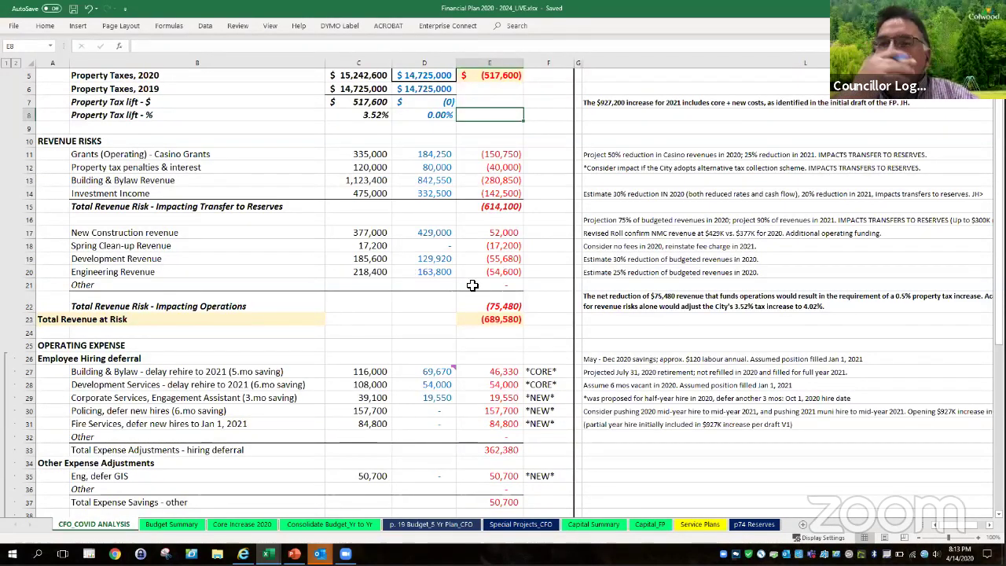
scroll(511, 279, down, 2)
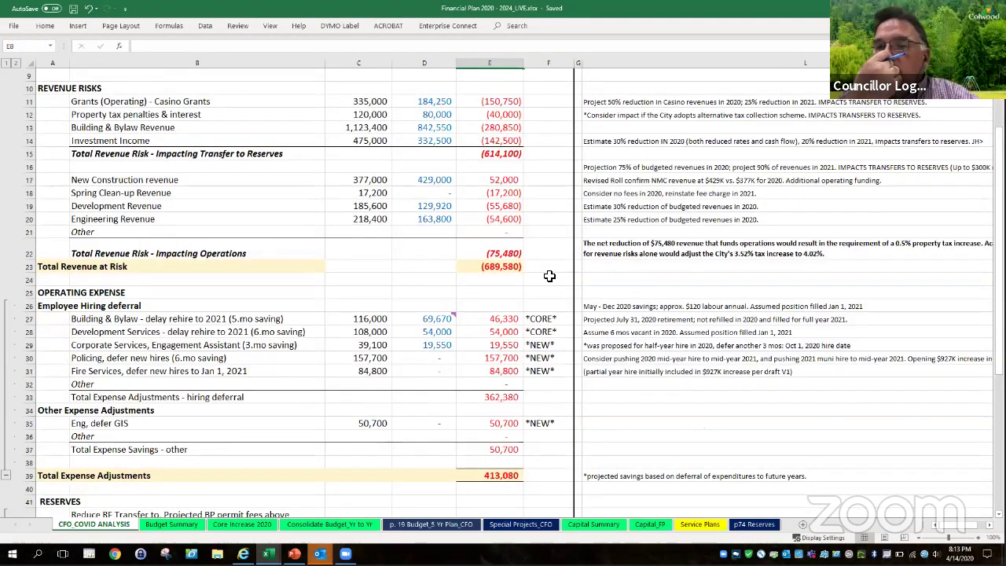
scroll(548, 275, down, 1)
scroll(551, 277, down, 2)
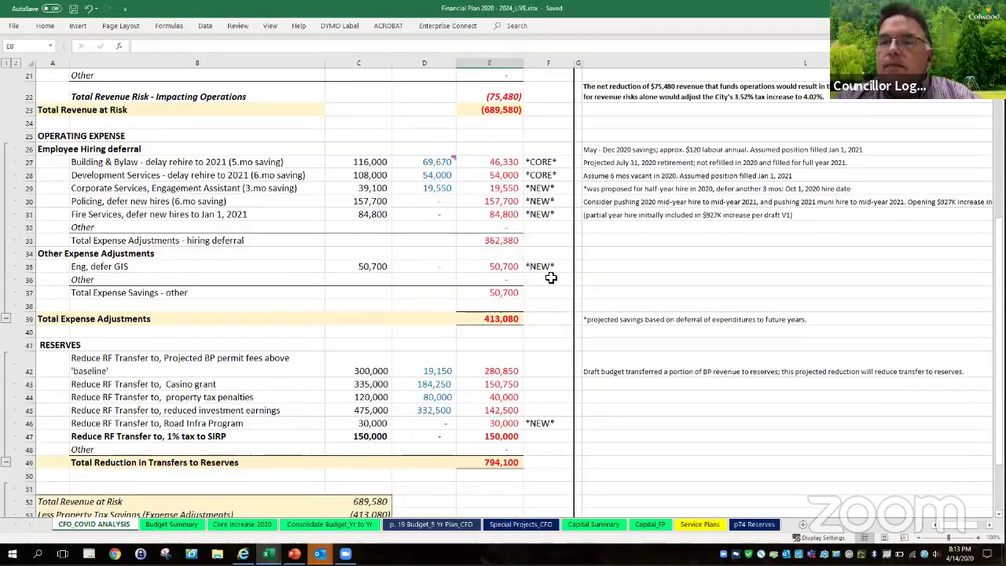
scroll(551, 278, down, 1)
scroll(550, 277, up, 1)
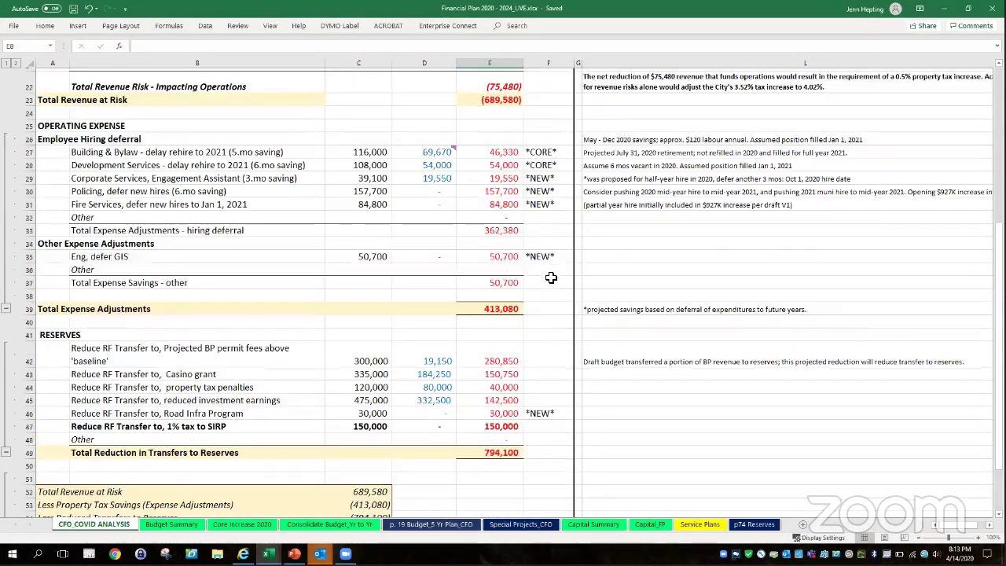
scroll(551, 278, up, 5)
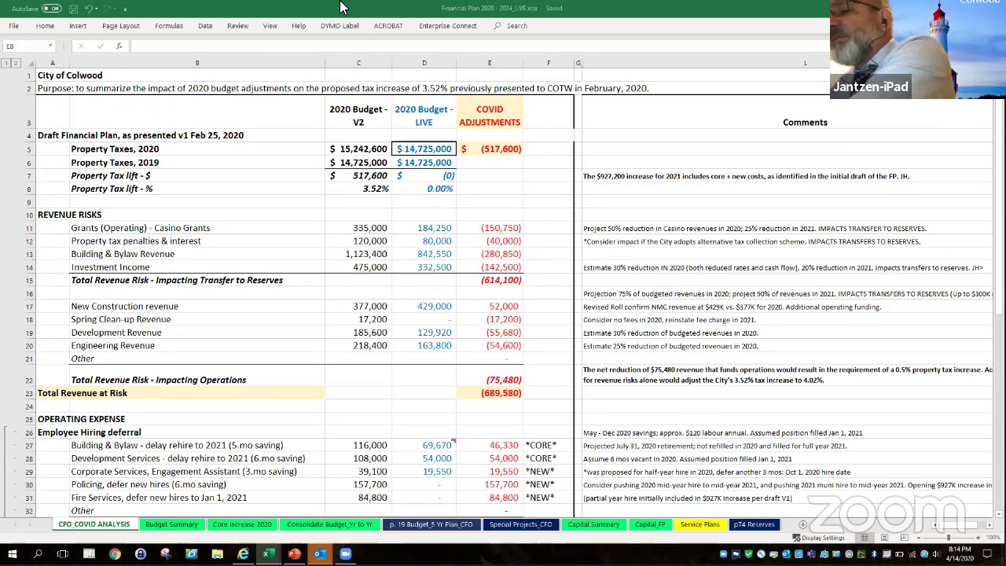
right_click(626, 62)
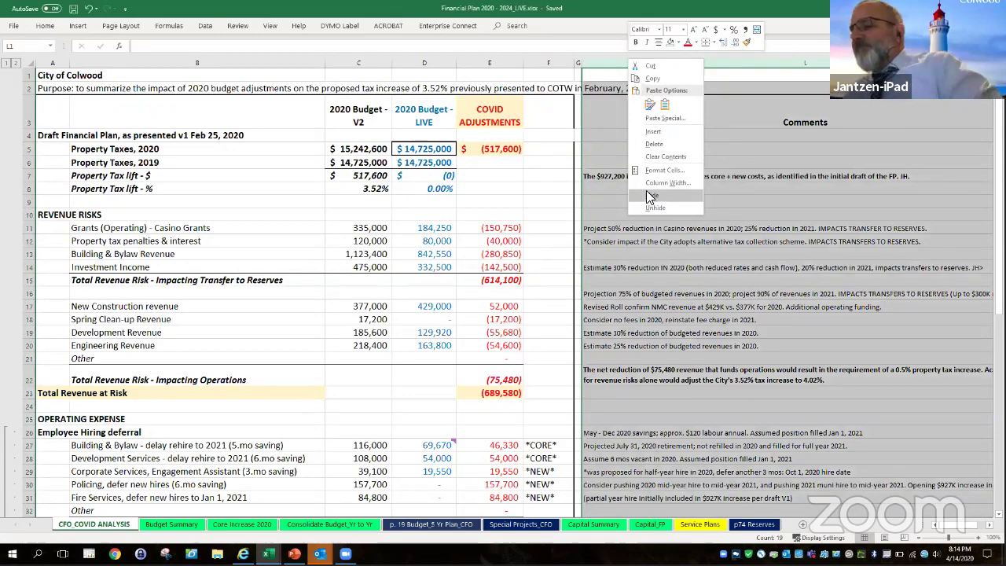
click(542, 156)
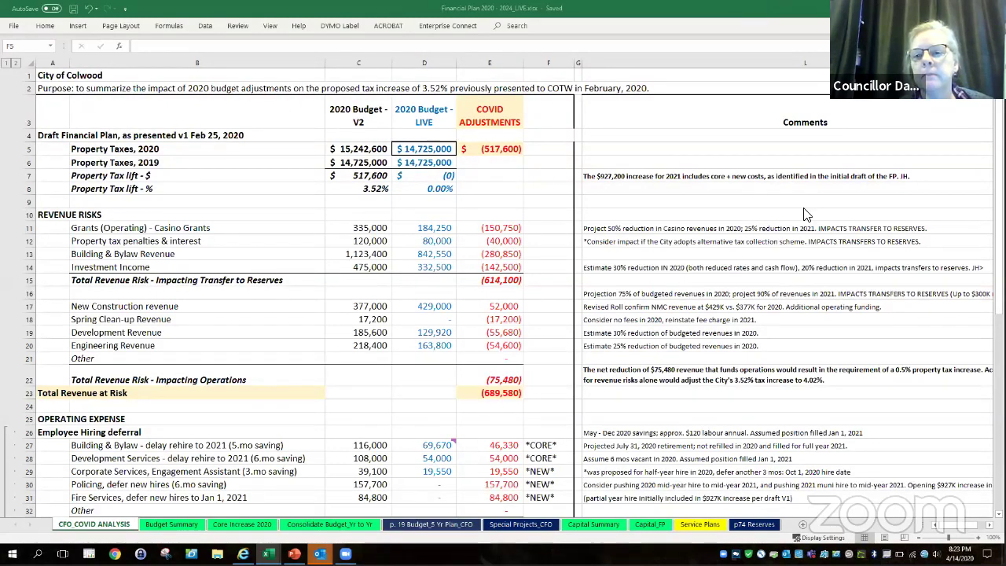
scroll(557, 386, down, 3)
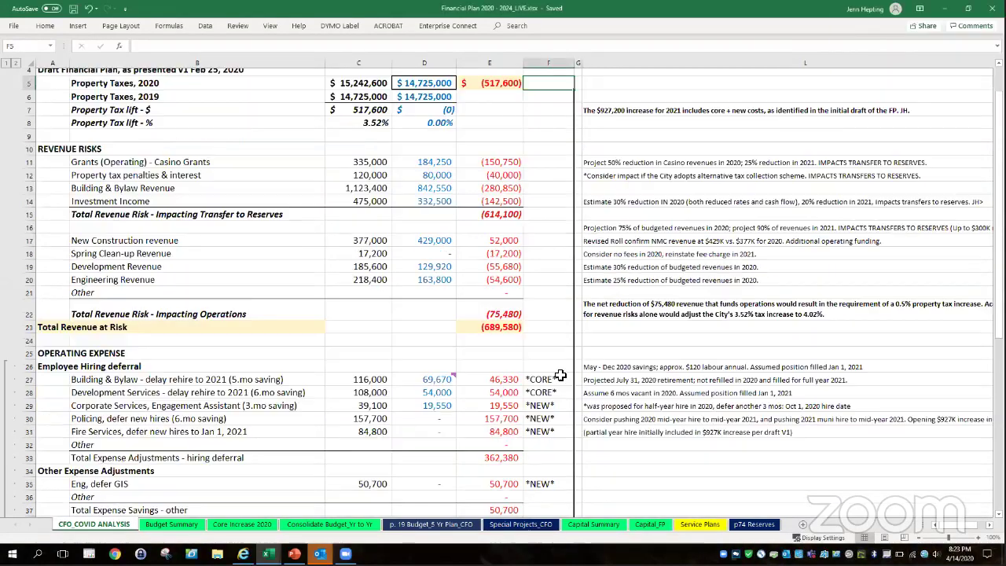
scroll(609, 363, down, 1)
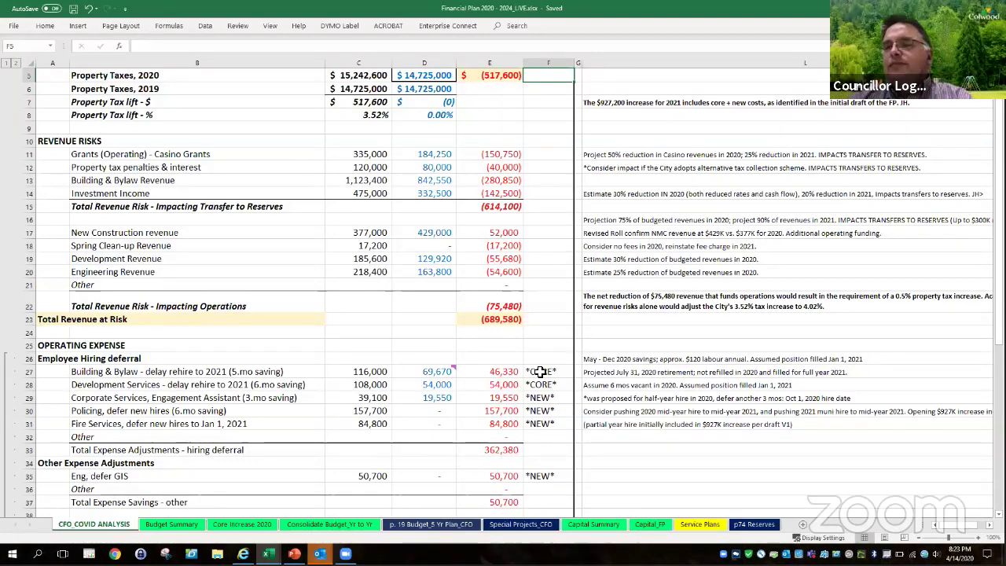
scroll(539, 371, up, 2)
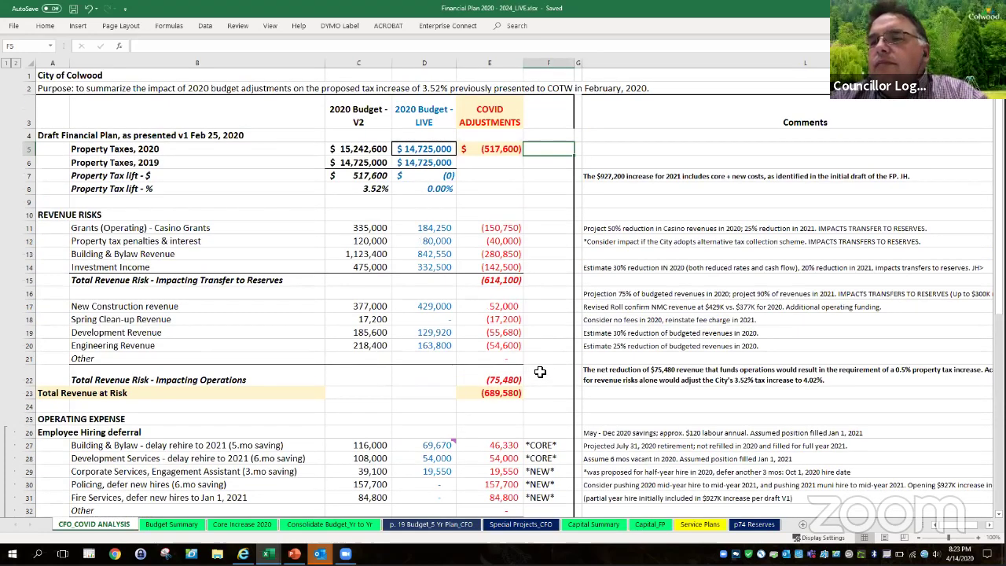
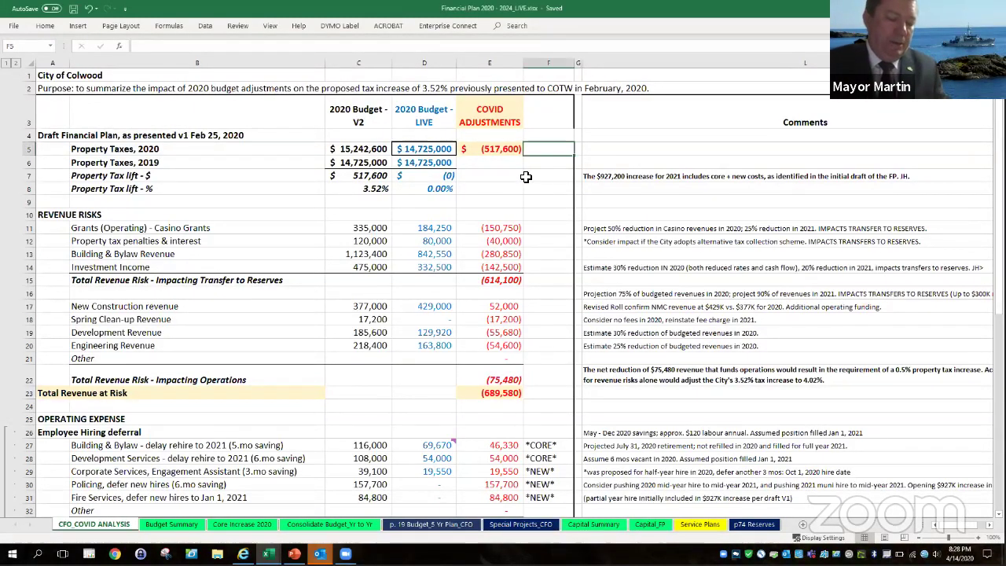
Step: Enter the formula =C7-E47 in cell E8 to subtract the 1% SIRP transfer reduction from the original property tax lift
click(485, 198)
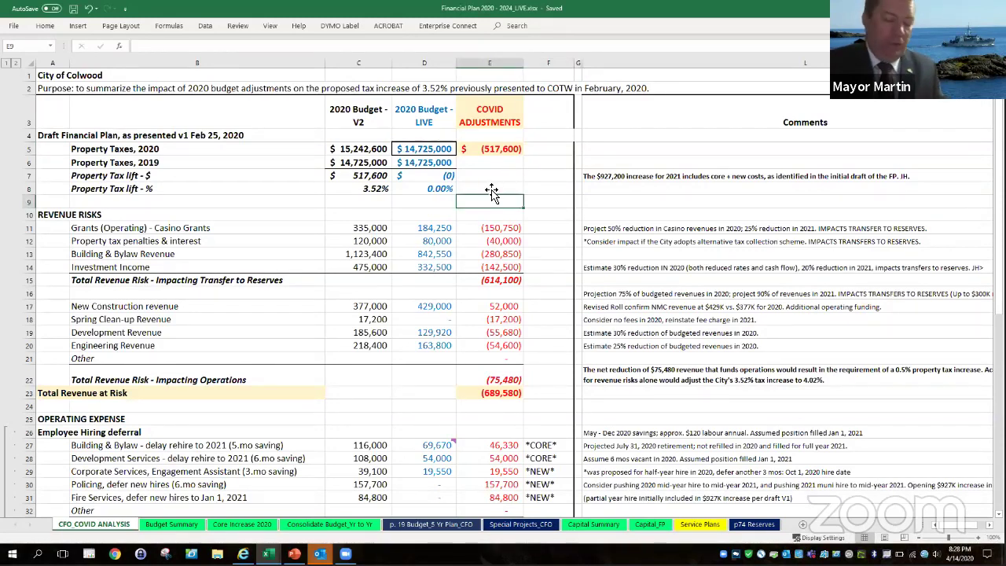
click(488, 188)
text(=)
click(367, 176)
text(-)
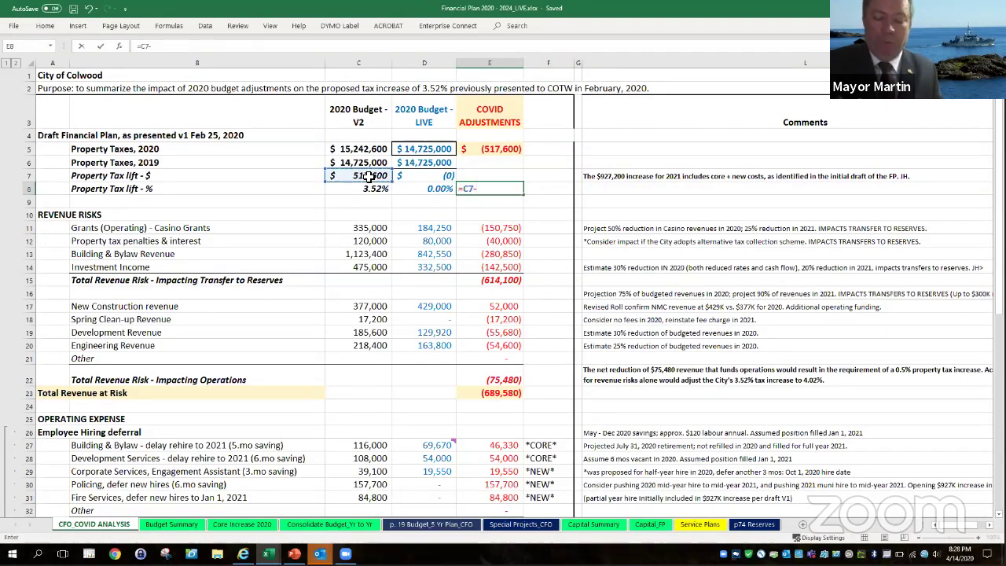
scroll(472, 321, down, 2)
scroll(472, 321, down, 2)
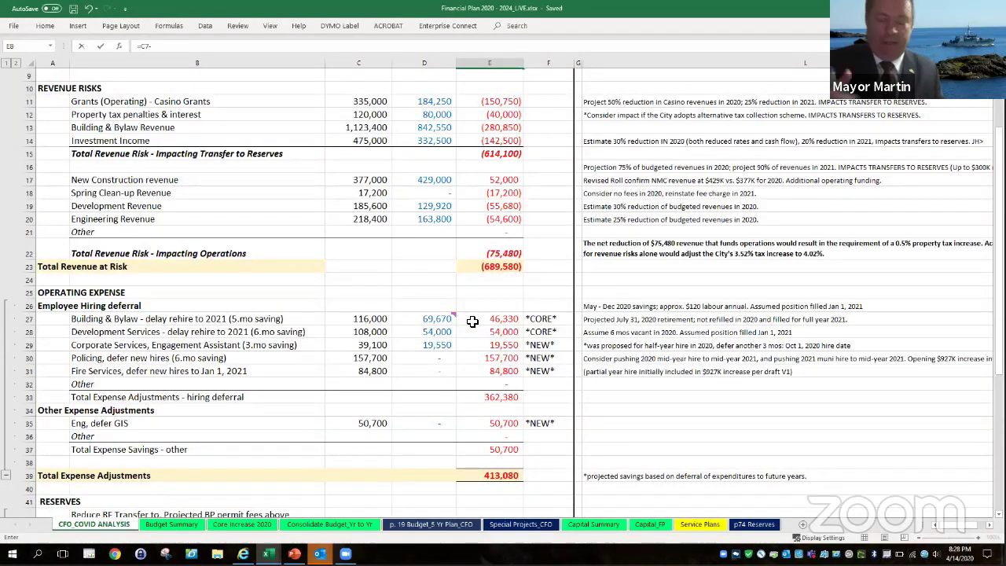
scroll(490, 397, down, 3)
scroll(490, 396, down, 1)
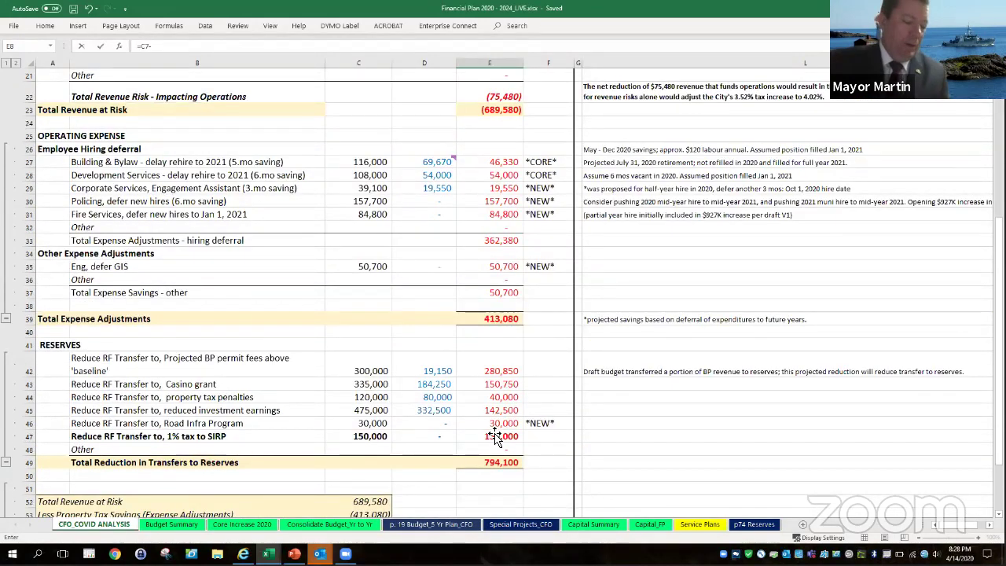
click(492, 436)
key(Return)
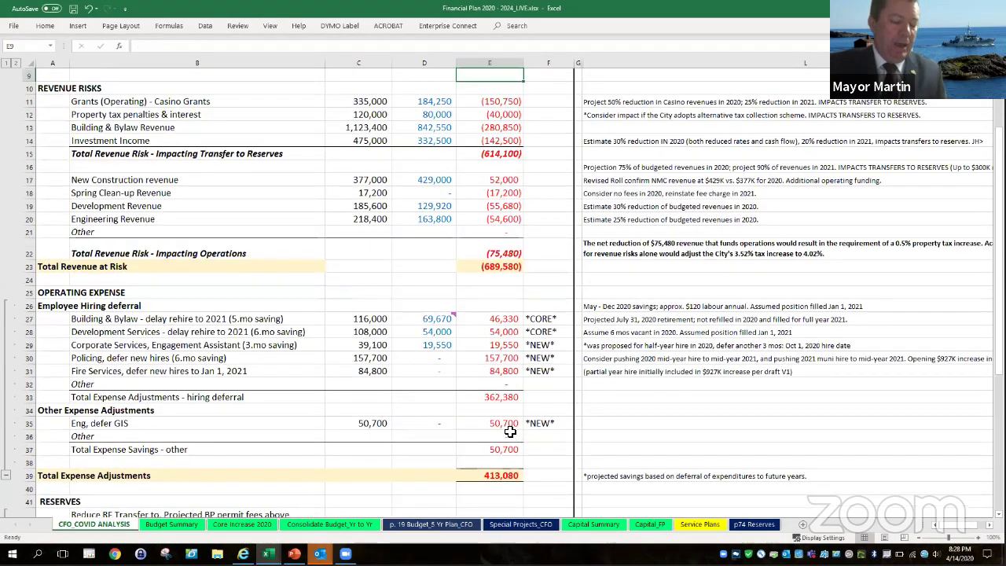
Step: Italicize the COVID adjustment amount in cell E8 of the property tax lift rows
click(509, 189)
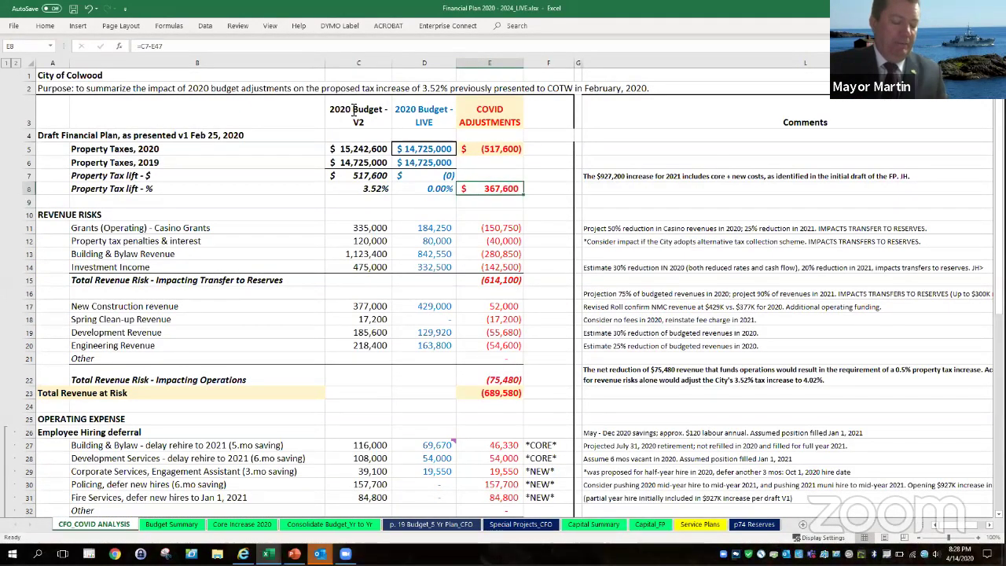
click(47, 28)
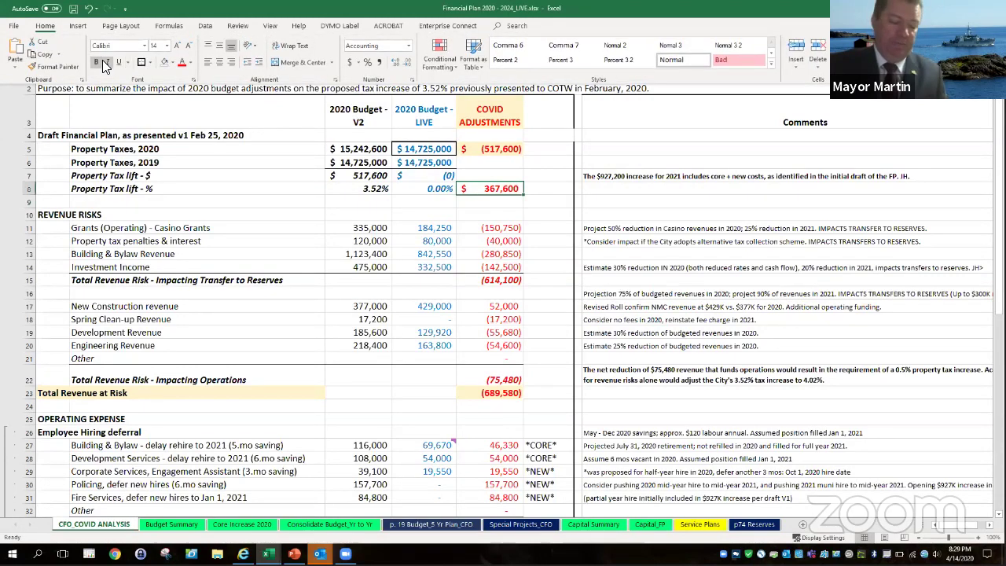
click(529, 184)
click(546, 189)
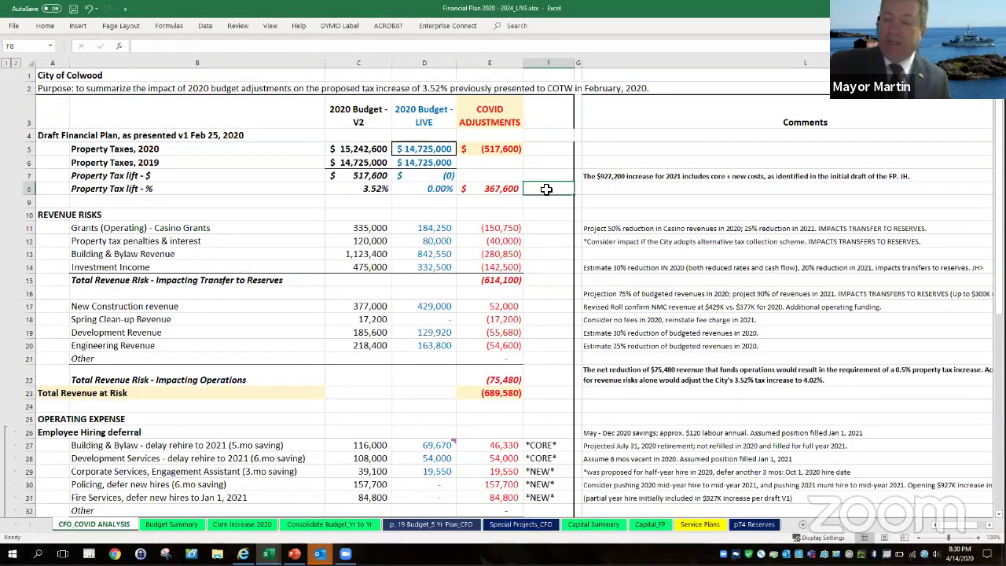
scroll(545, 195, down, 1)
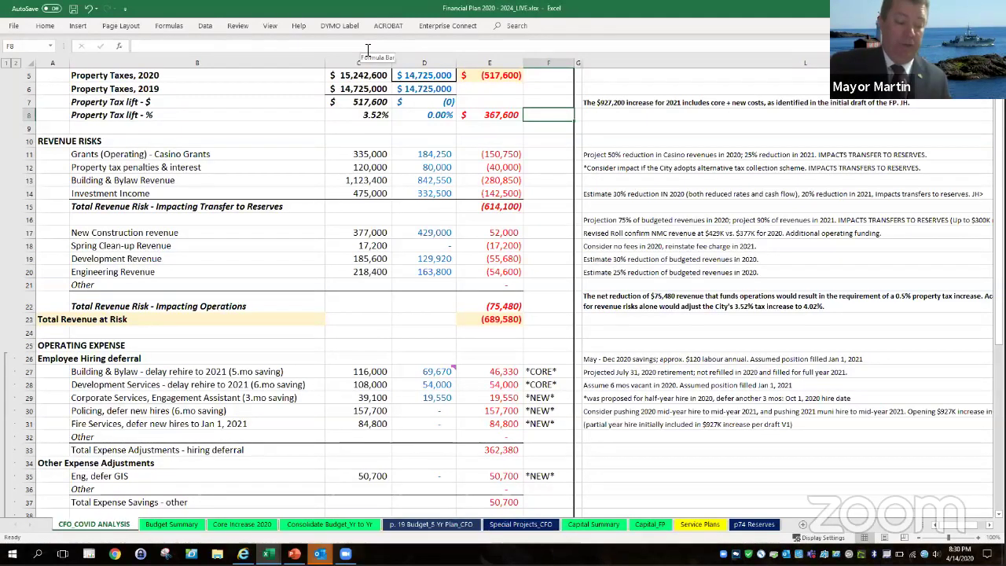
click(354, 139)
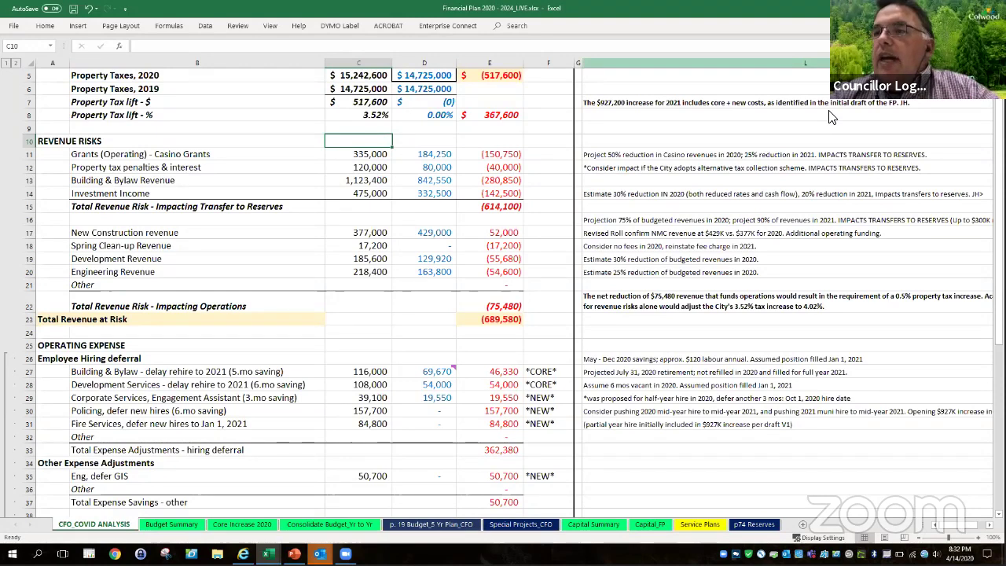
click(454, 189)
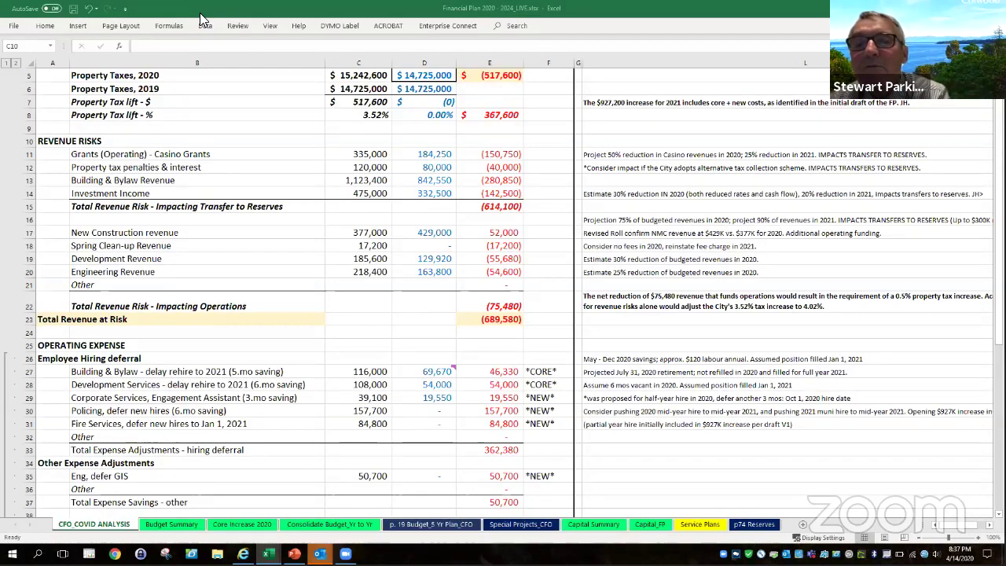
Step: Move the comment projecting 75% of budgeted revenues from L16 to L13, beside the Building & Bylaw Revenue row
click(655, 222)
key(ctrl+c)
scroll(512, 168, right, 3)
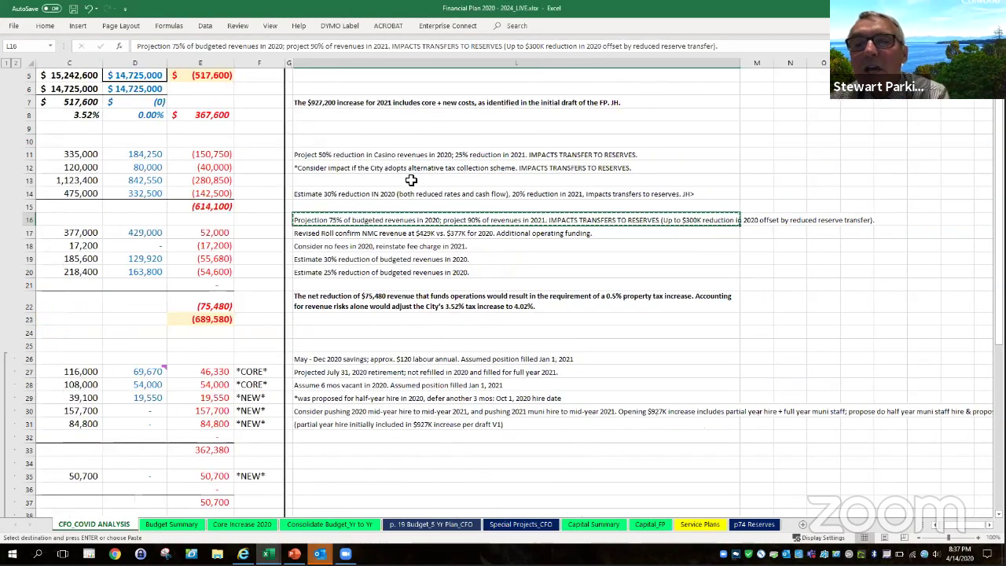
click(412, 180)
key(ctrl+v)
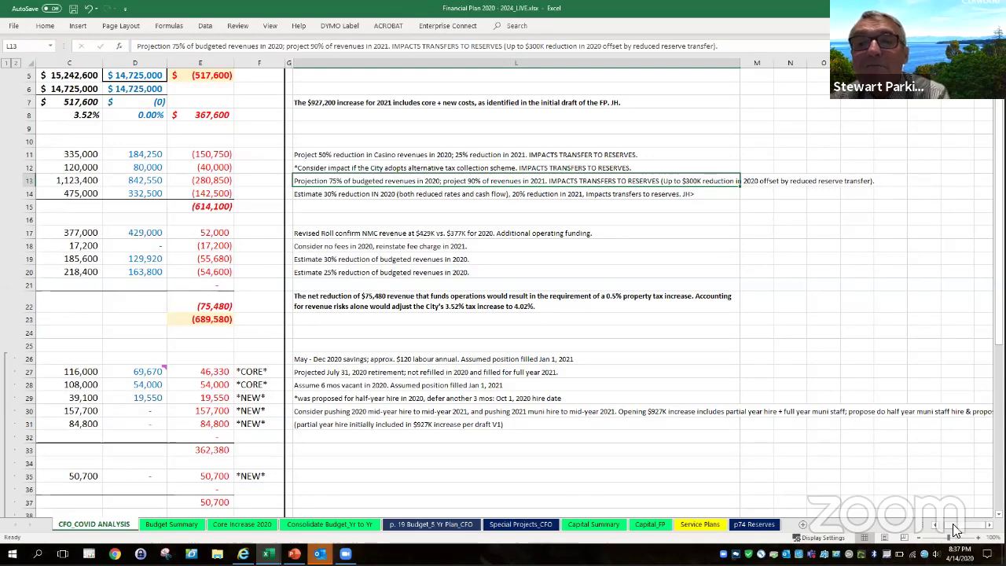
scroll(556, 328, left, 5)
click(556, 330)
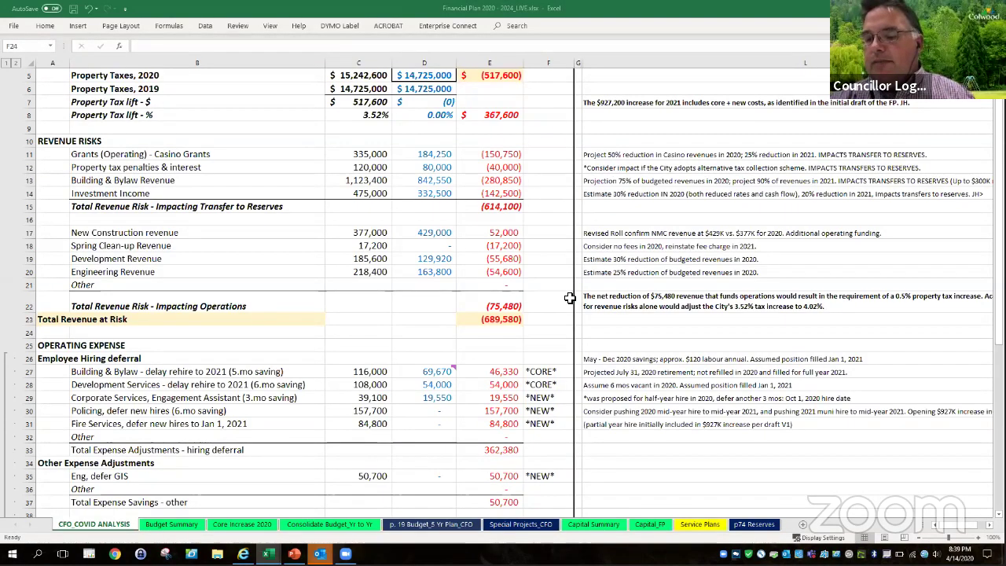
Step: Fill the "Reduce RF Transfer to, 1% tax to SIRP" row (B47:E47) with bright green and set its font to the automatic colour
scroll(563, 310, down, 1)
drag(491, 436, 117, 437)
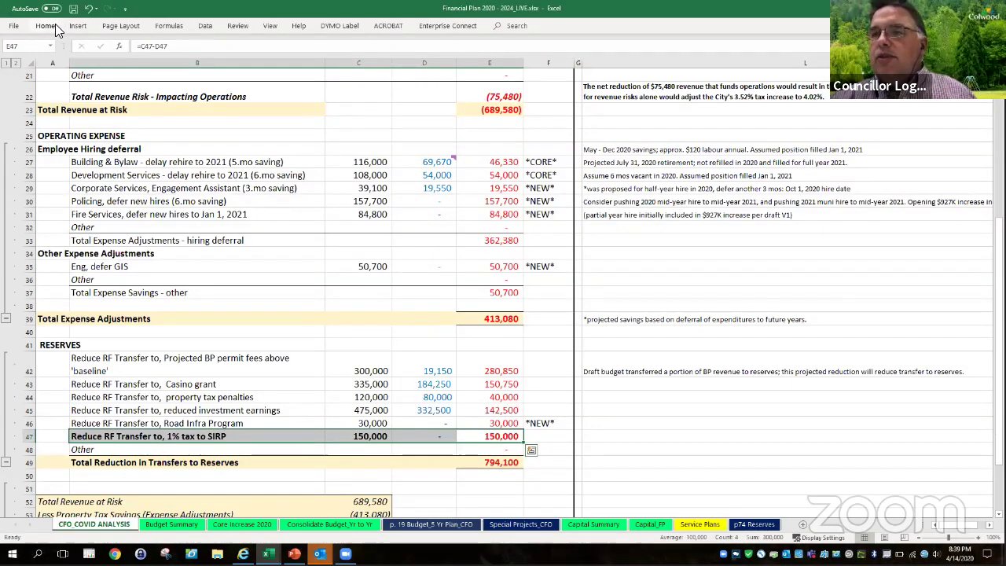
click(47, 27)
click(189, 62)
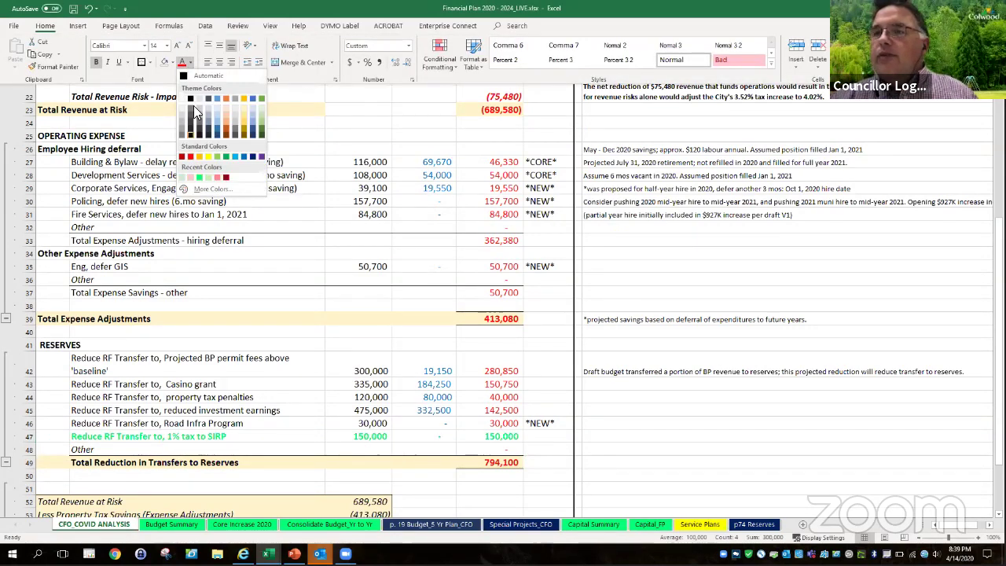
click(207, 75)
click(171, 63)
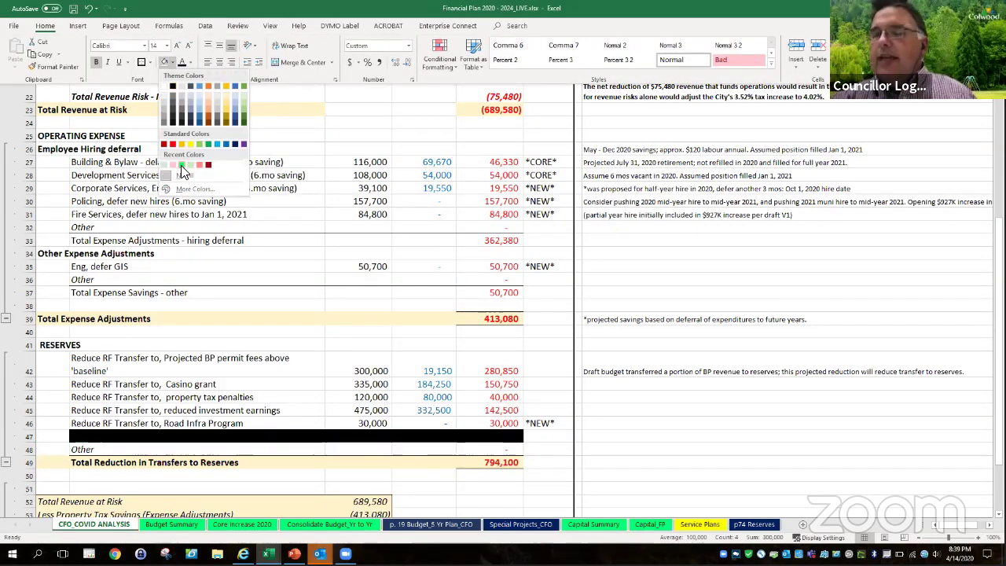
click(183, 171)
scroll(542, 267, up, 3)
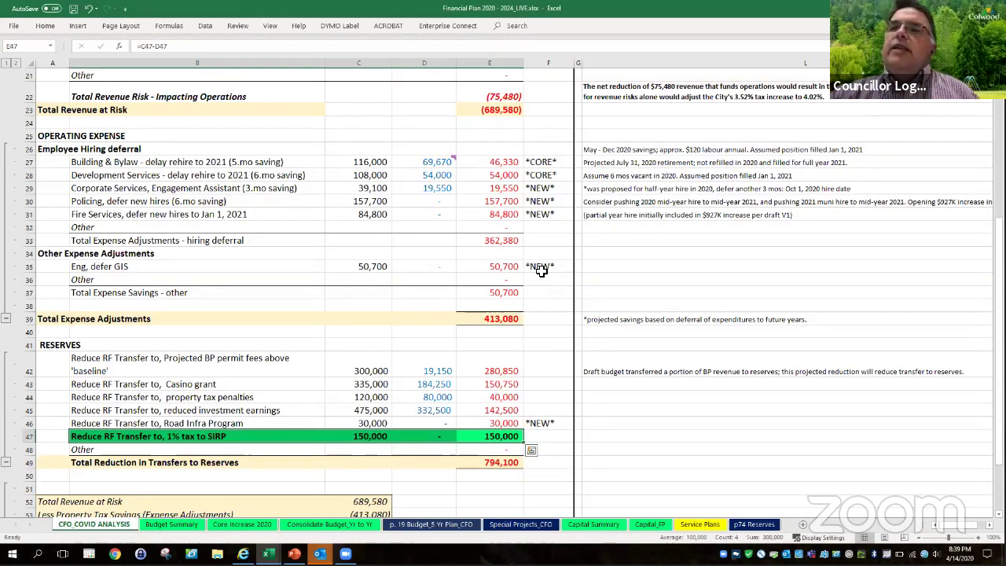
scroll(540, 260, up, 4)
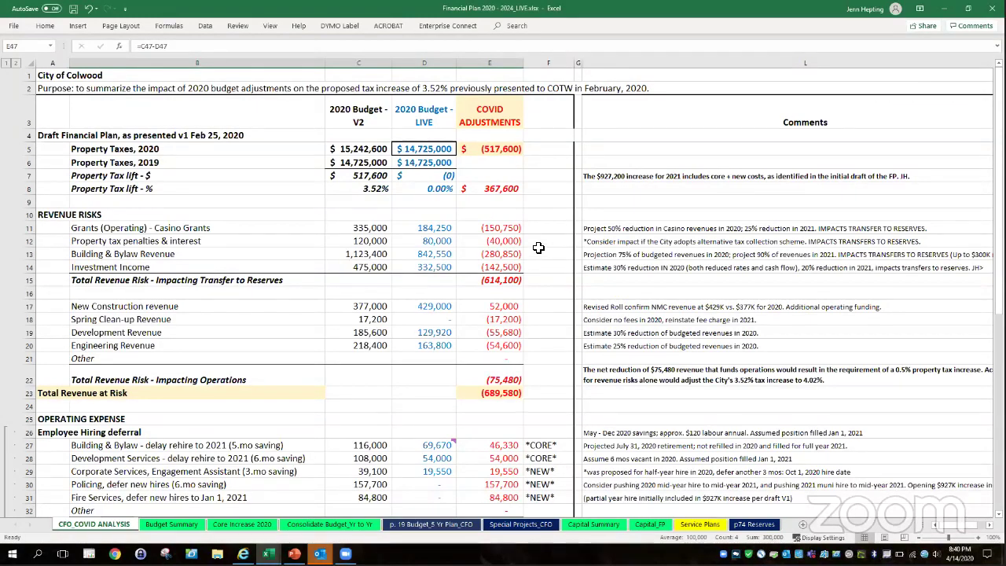
Step: Highlight the Policing and Fire Services new hire deferral rows, B30:F31, to review them
scroll(539, 250, down, 2)
drag(118, 410, 550, 423)
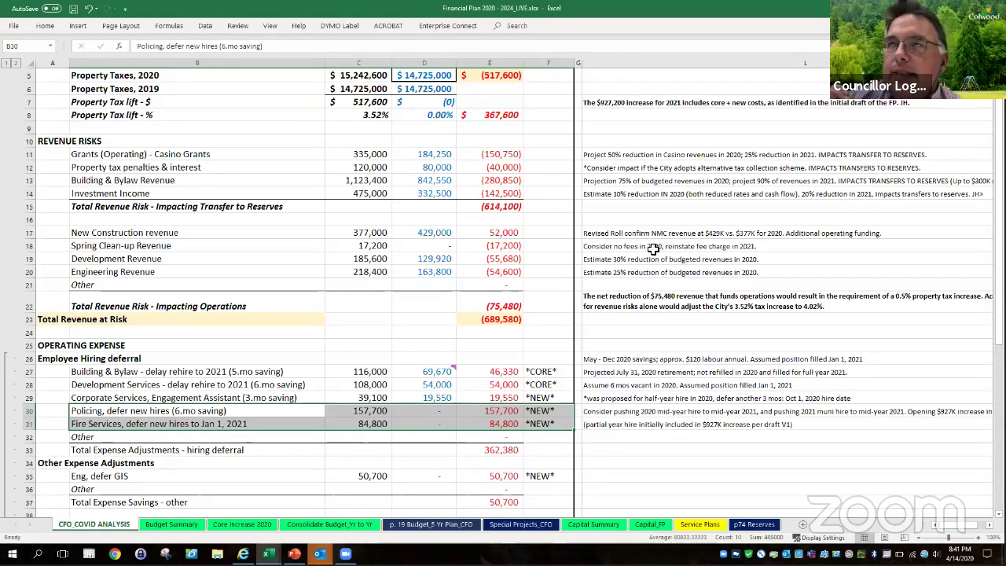
scroll(653, 248, down, 1)
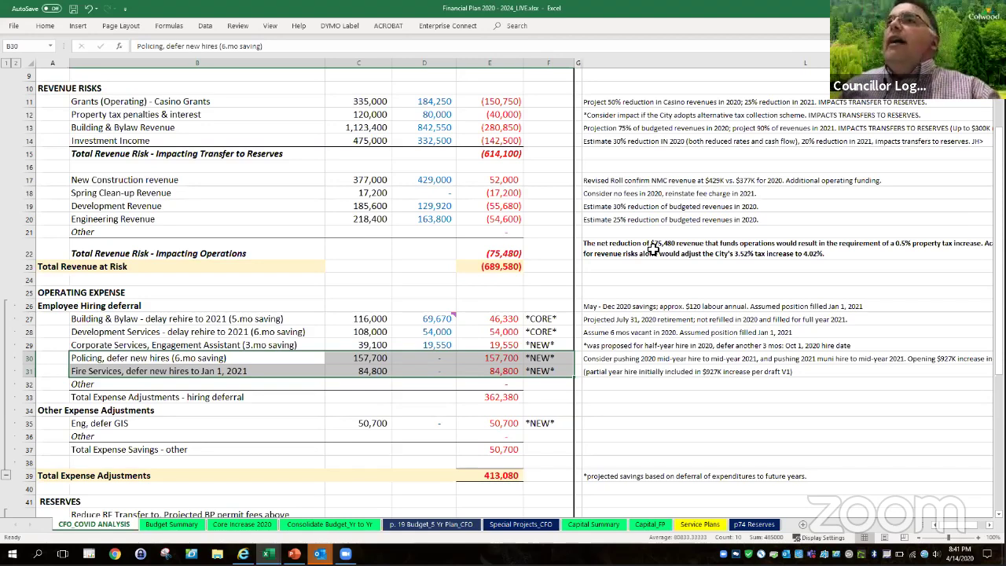
click(573, 256)
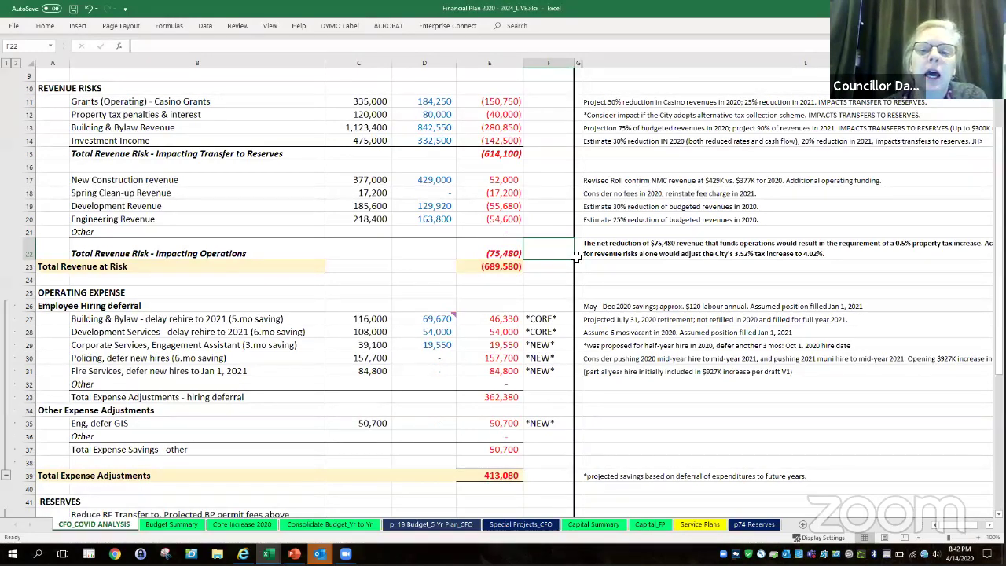
Step: Compare the total expense adjustments and reserve transfer reductions with the revenue risk impacting operations and the property tax lift
click(553, 467)
scroll(552, 400, down, 3)
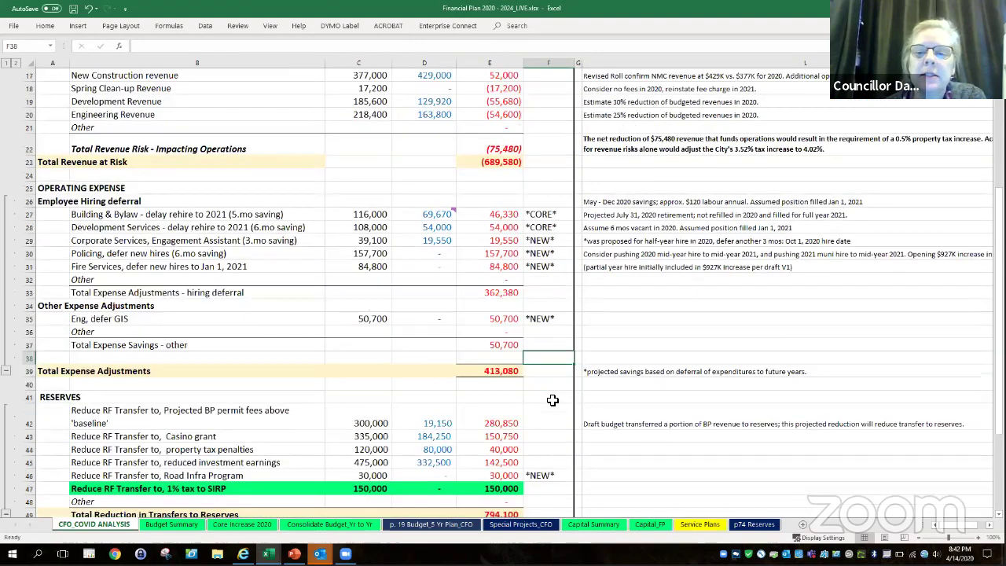
click(564, 371)
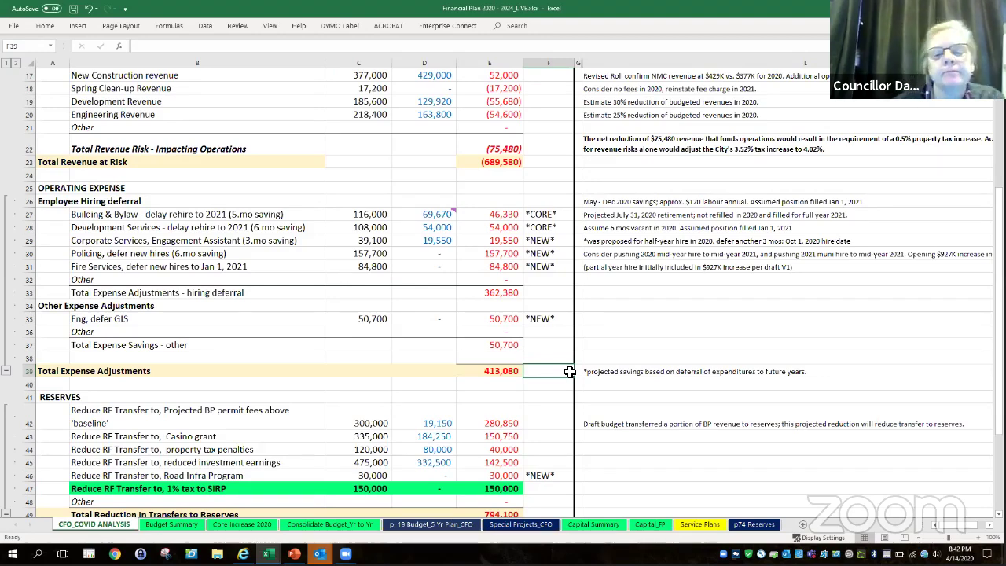
scroll(570, 371, up, 2)
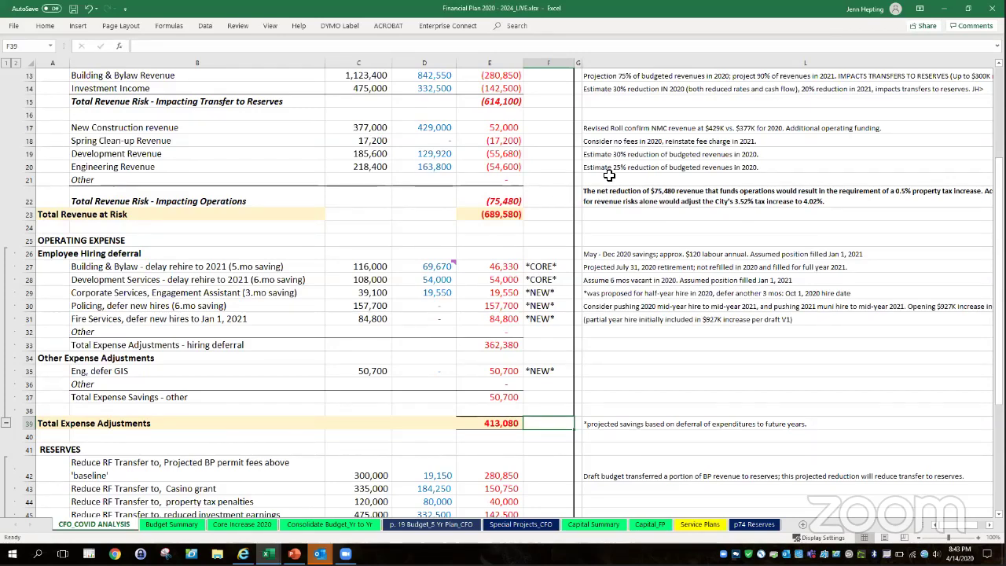
click(555, 204)
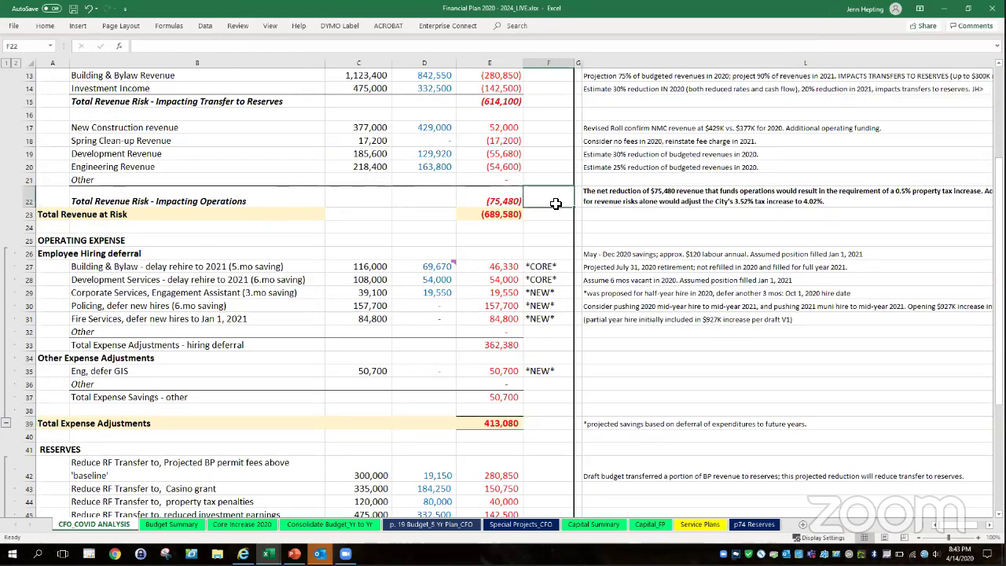
scroll(556, 203, down, 3)
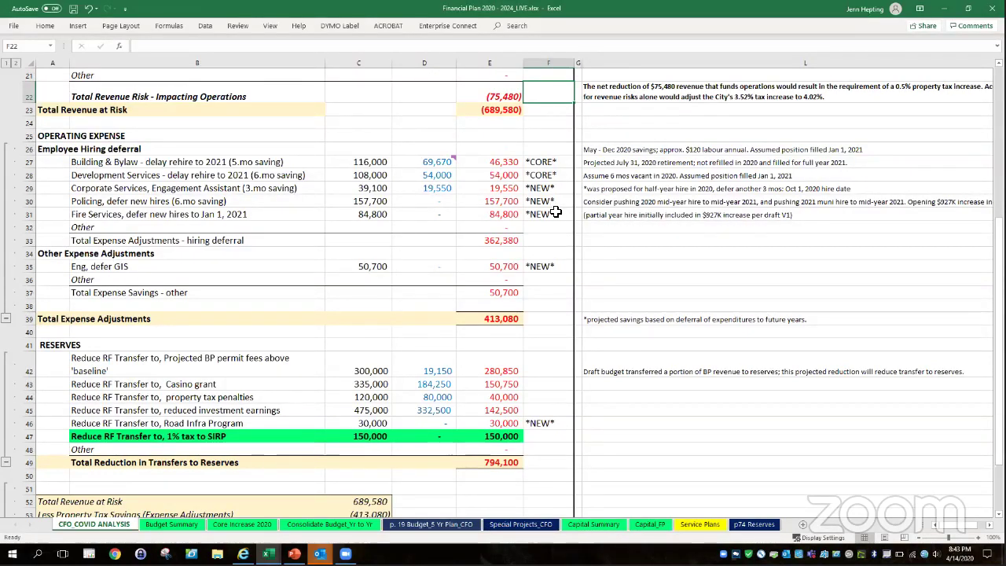
scroll(555, 211, up, 7)
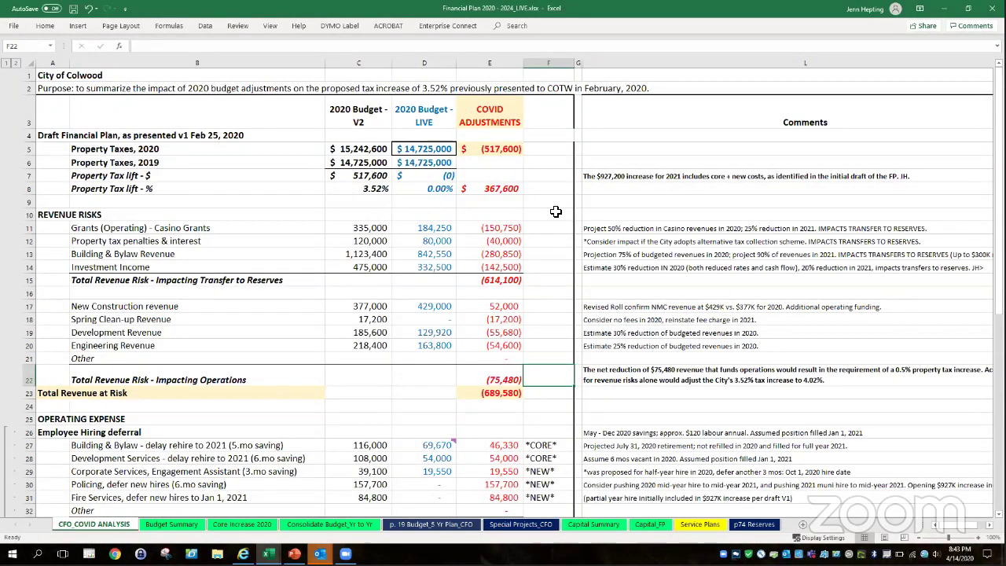
scroll(556, 212, down, 3)
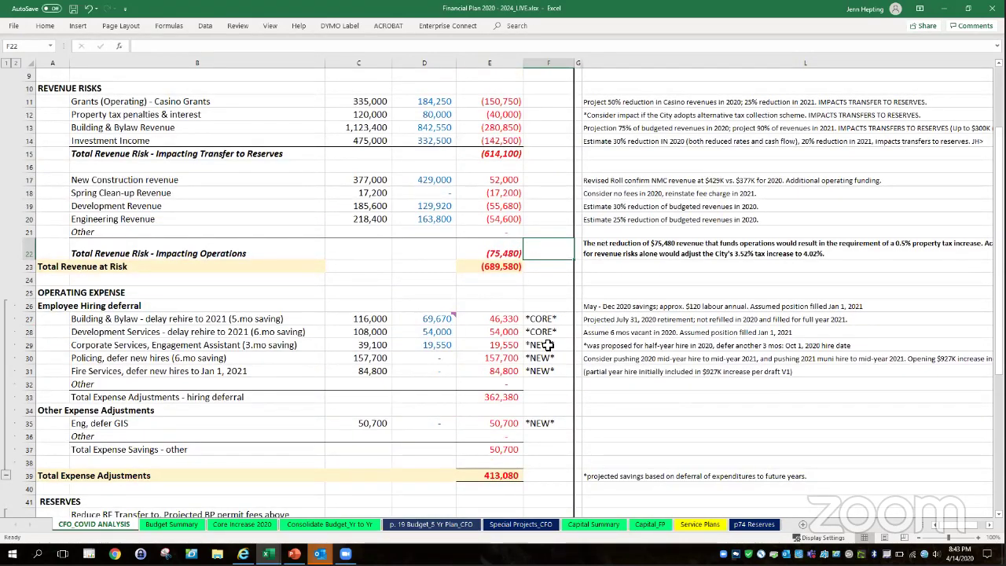
scroll(567, 345, down, 1)
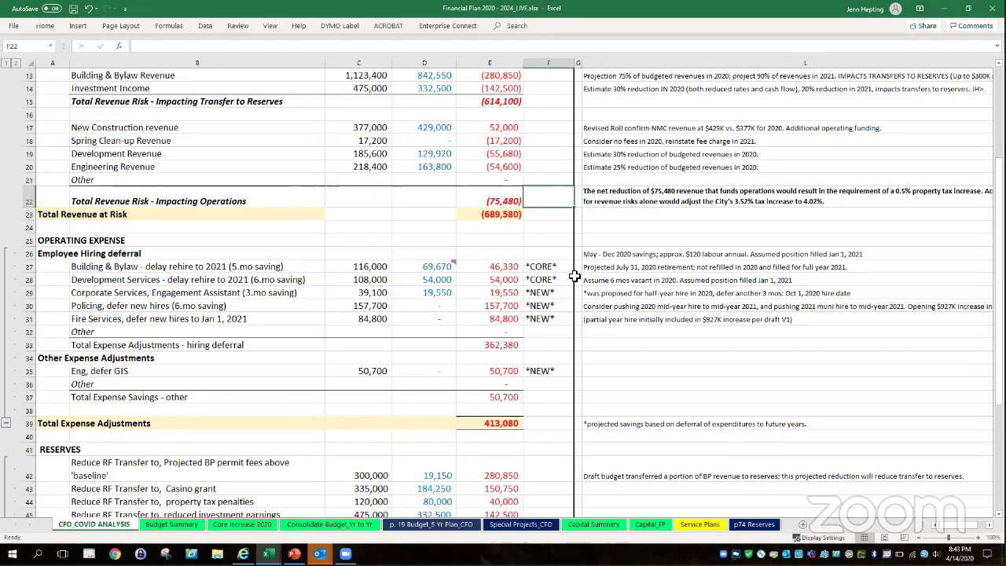
Step: Highlight the hiring deferral and other expense adjustment rows, B27:F38, and check them against the Reserves section
click(81, 268)
drag(81, 267, 552, 417)
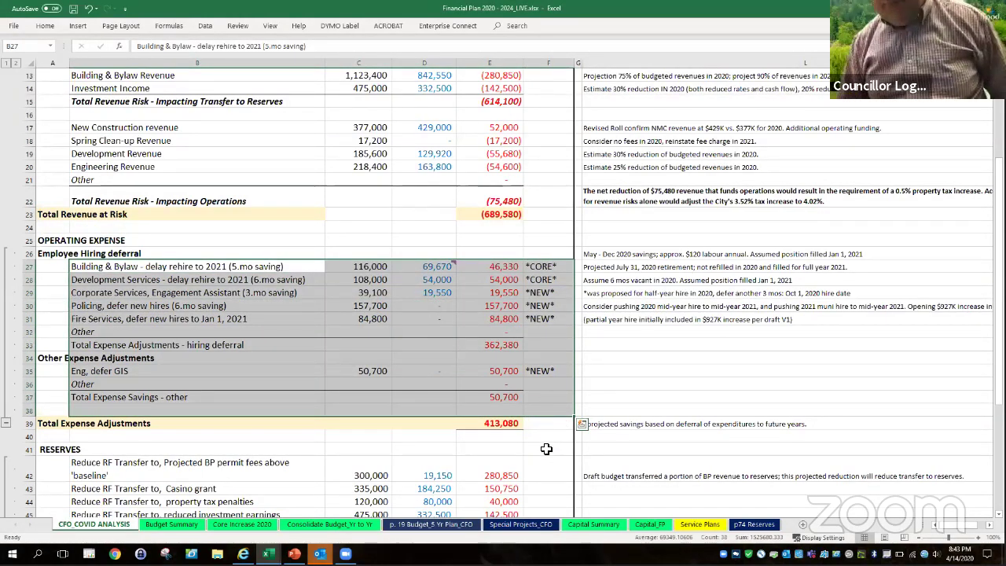
scroll(546, 448, down, 3)
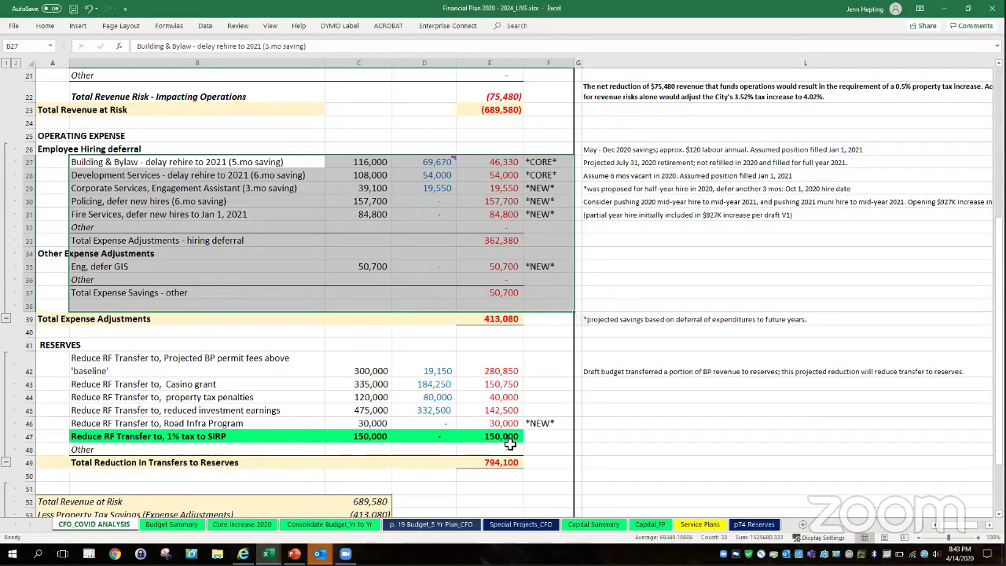
Step: Review the revenue risks and highlight the matching reserve transfer reductions, from BP permit fees to reduced investment earnings (B42:E45)
scroll(331, 209, up, 5)
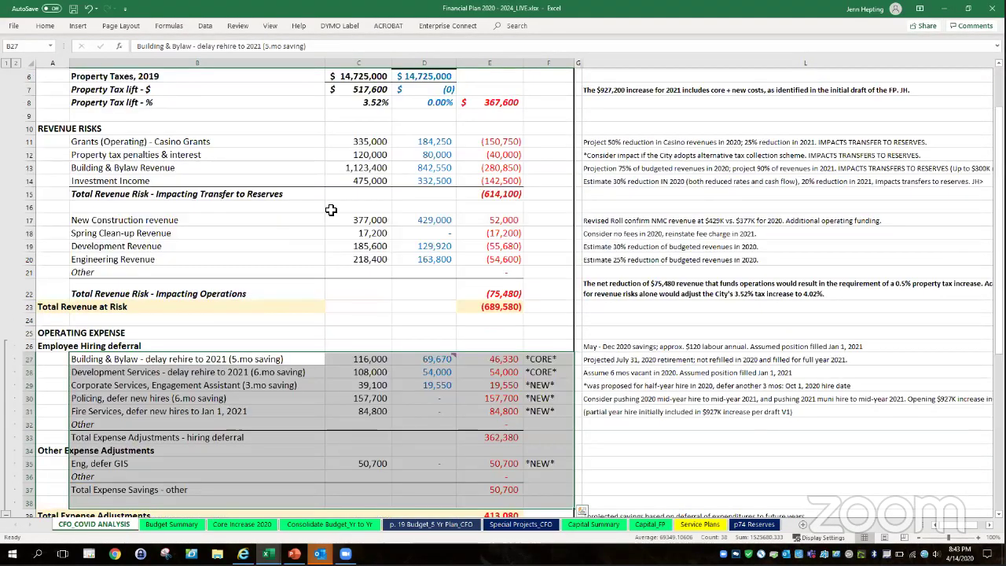
scroll(437, 231, up, 2)
scroll(519, 290, down, 2)
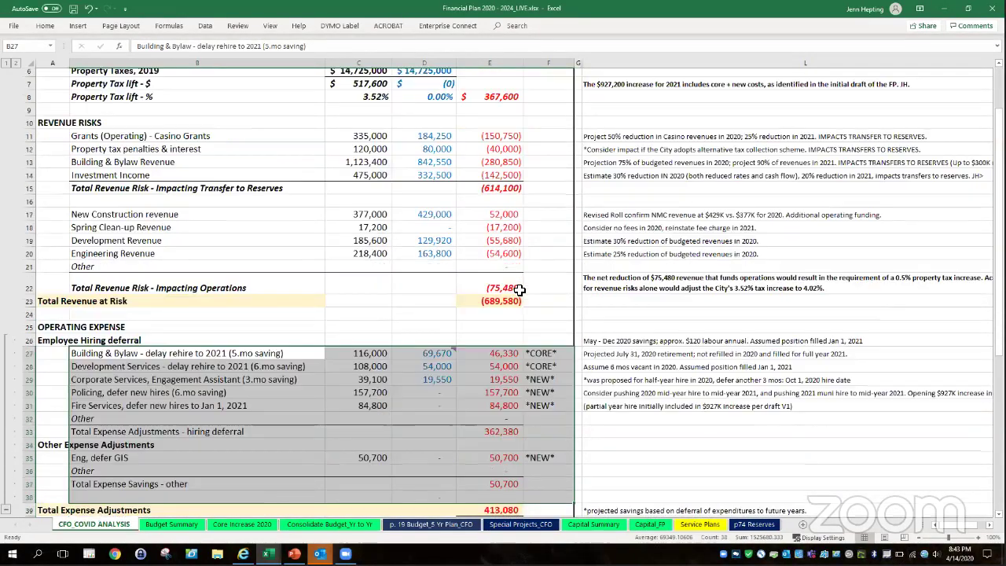
scroll(472, 338, down, 4)
drag(196, 416, 495, 462)
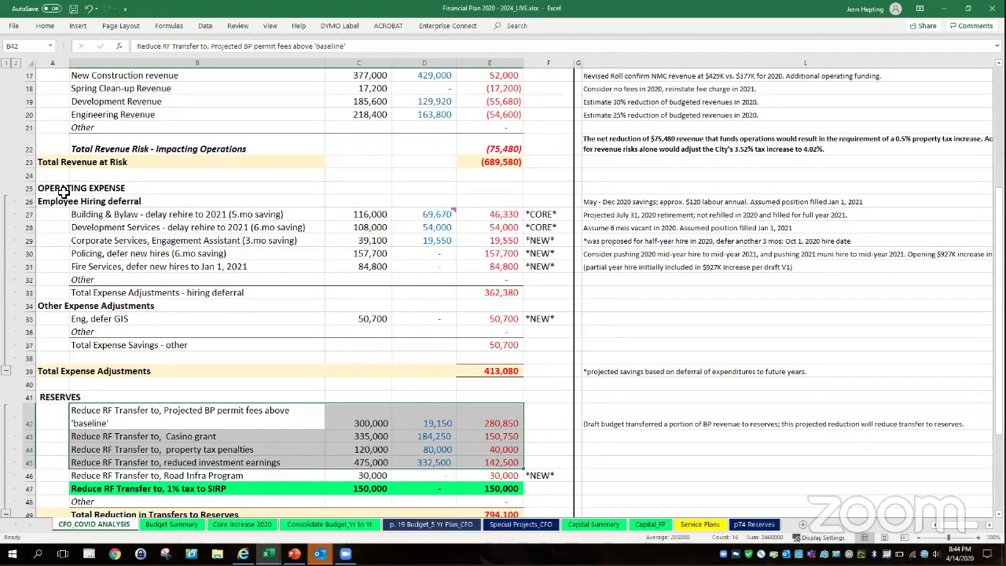
Step: Highlight the Operating Expense section, A25:F38, and the Road Infra Program transfer reduction row, B46:F46, to review them
drag(63, 192, 540, 355)
scroll(152, 416, down, 1)
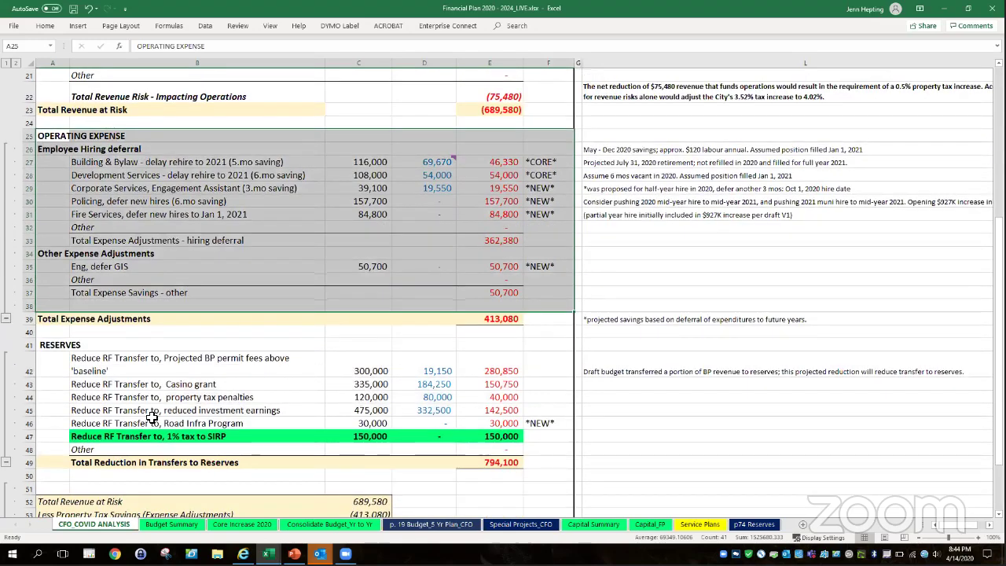
drag(211, 424, 567, 425)
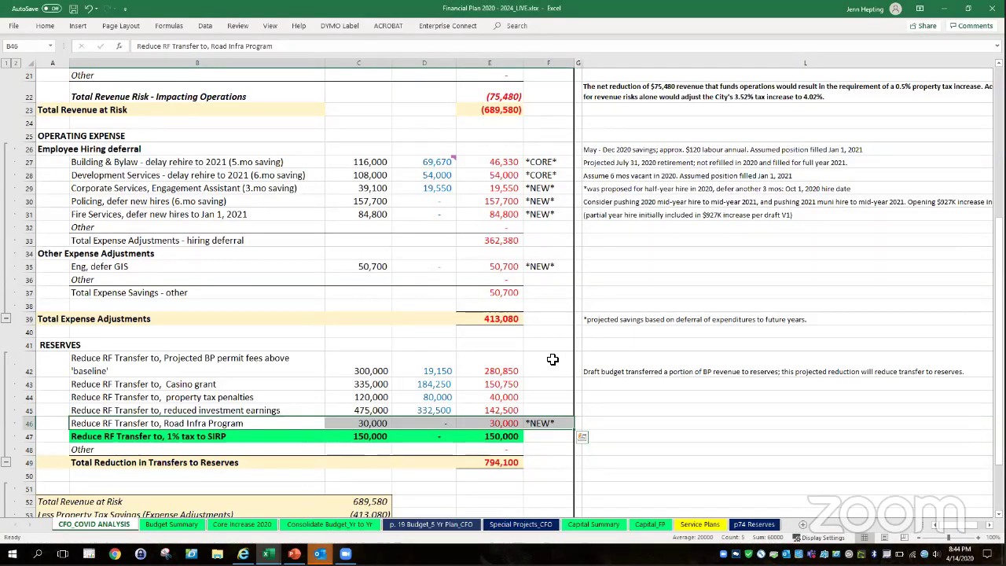
Step: Review the revenue risks and mark the blank cell beside Total Revenue at Risk, F23, against the operating expense adjustments
scroll(554, 357, up, 3)
scroll(542, 326, up, 3)
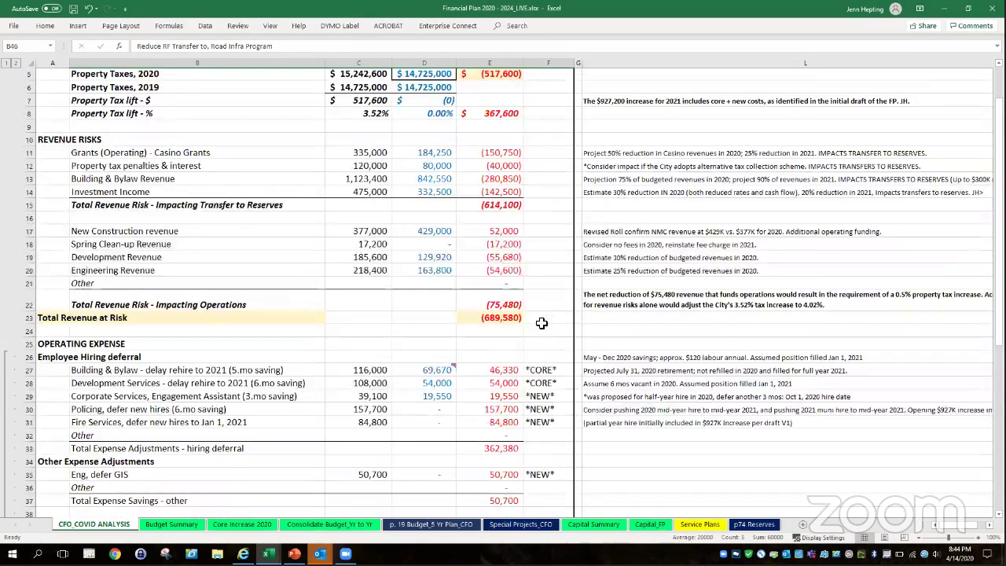
click(544, 320)
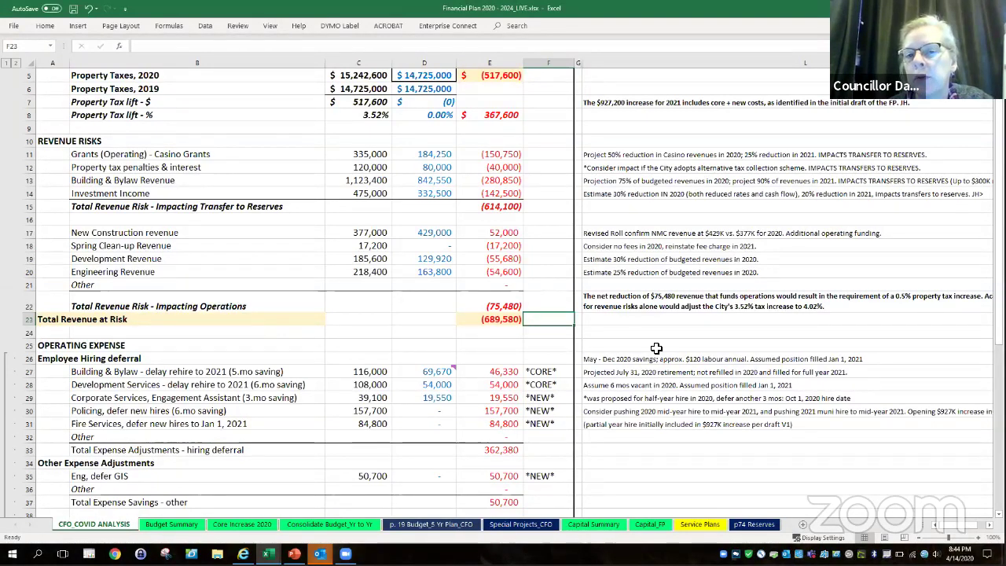
scroll(675, 420, down, 1)
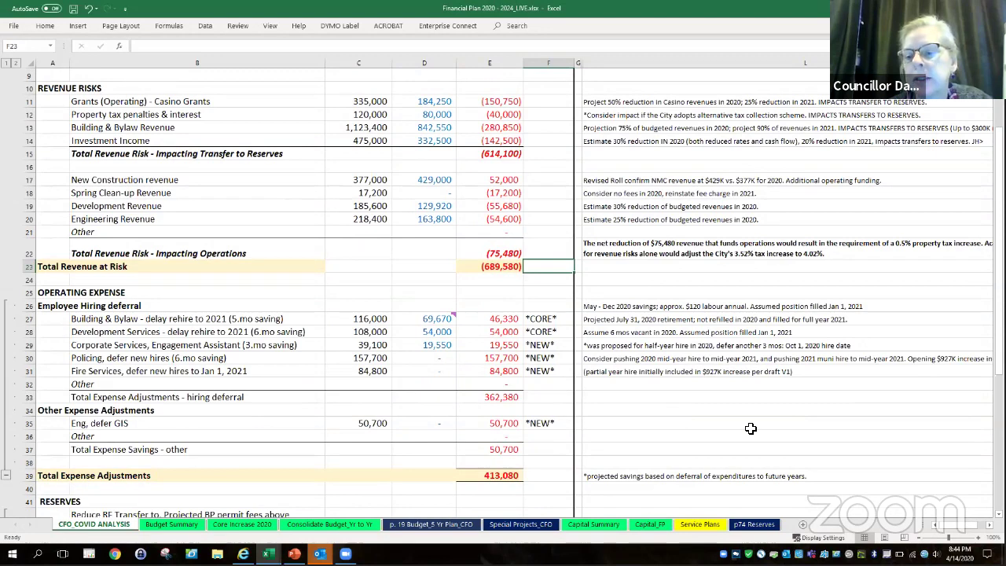
drag(954, 528, 978, 529)
drag(353, 64, 283, 64)
right_click(287, 66)
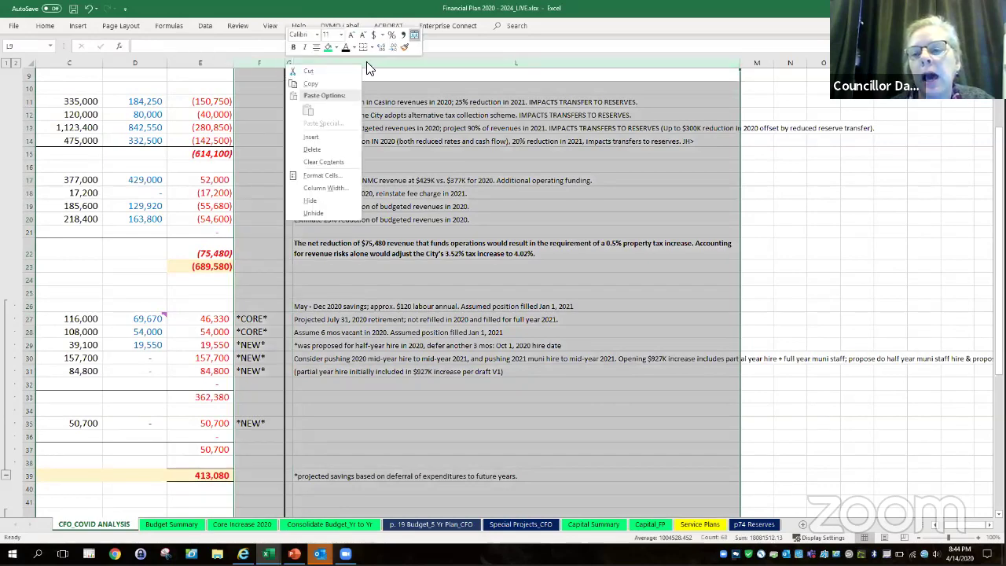
key(Escape)
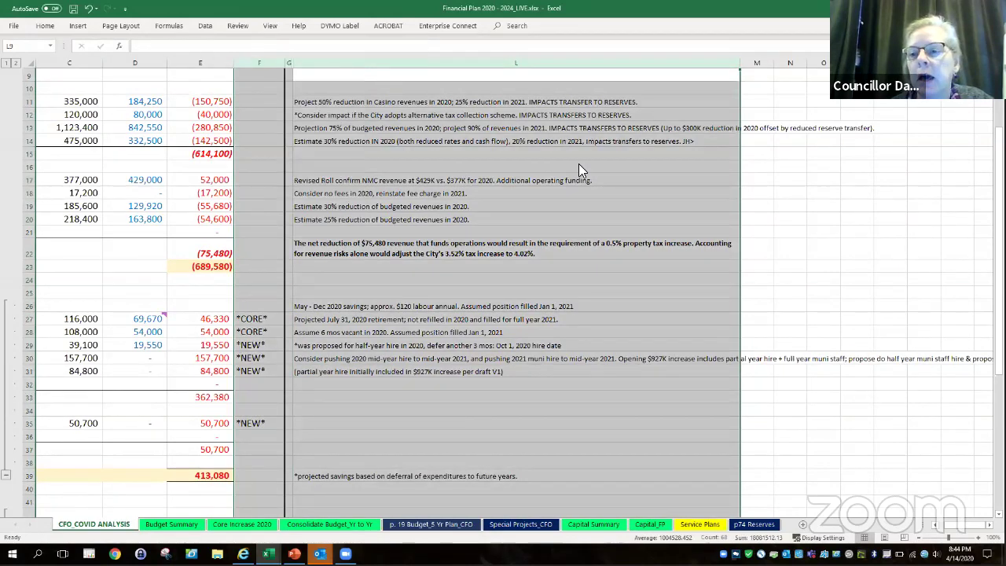
scroll(762, 400, left, 3)
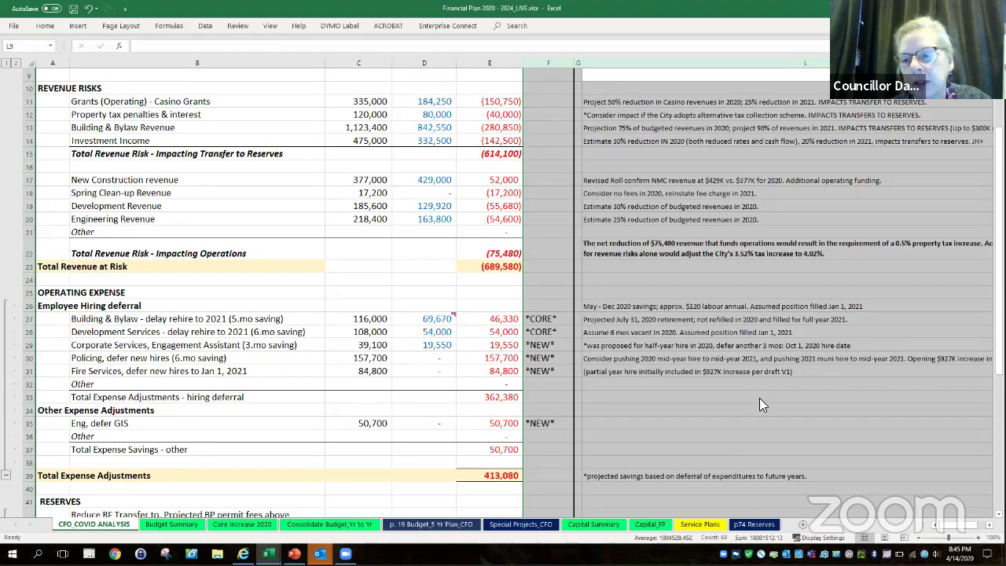
click(662, 154)
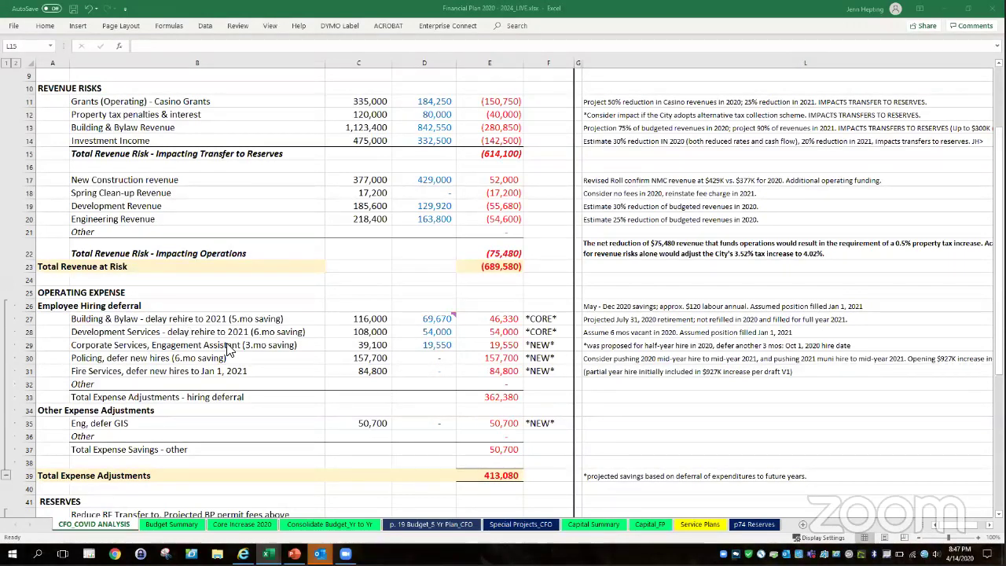
Step: Fill the five employee hiring deferral rows, B27:F31, and the Eng, defer GIS row, B35:F35, with standard yellow
key(alt+Tab)
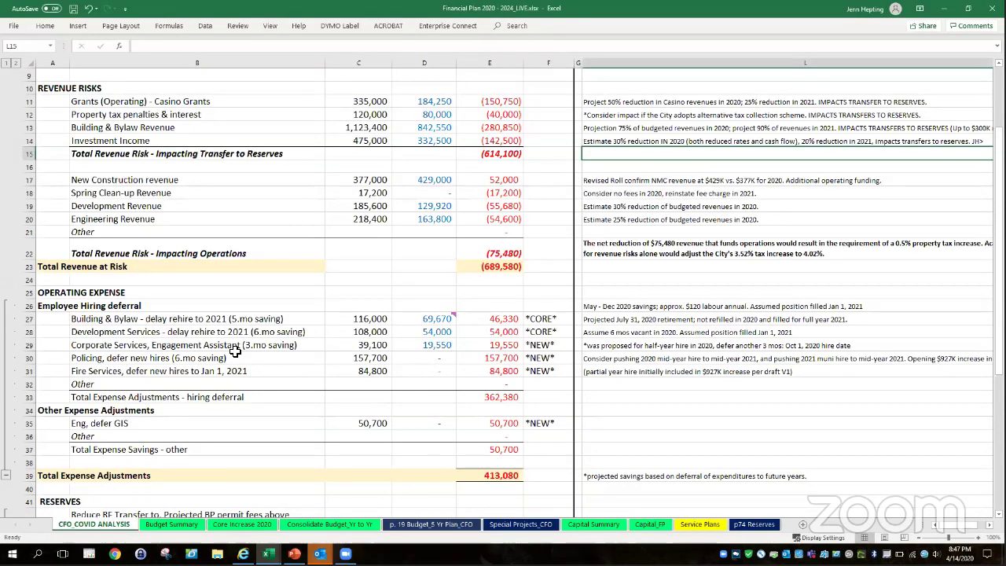
scroll(235, 352, down, 2)
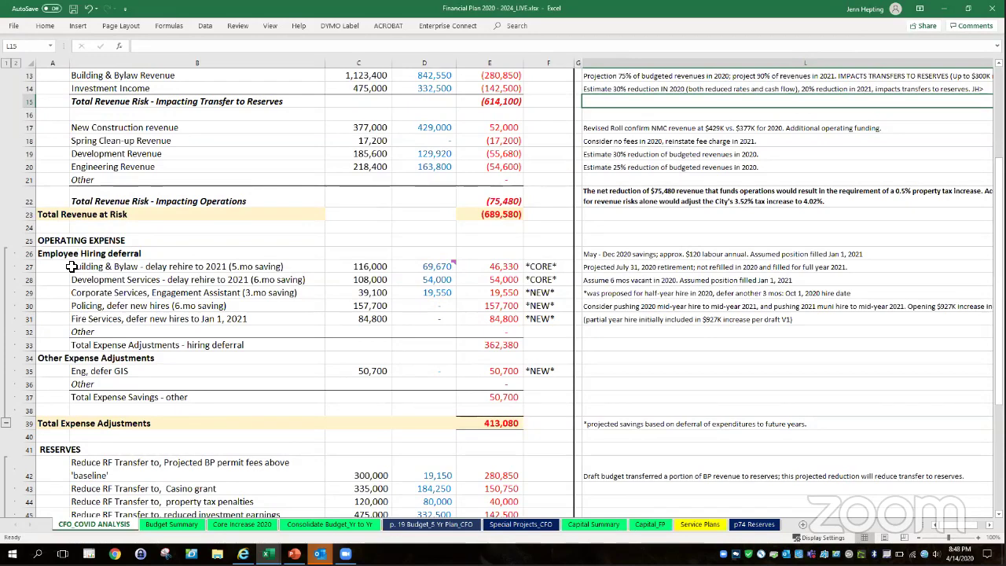
scroll(569, 414, down, 1)
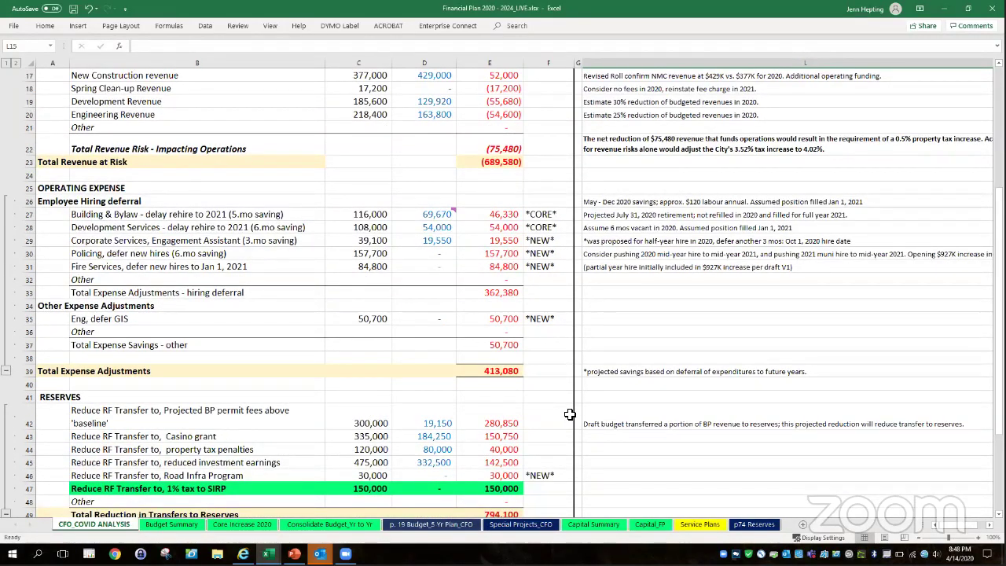
scroll(570, 414, down, 1)
scroll(570, 414, up, 2)
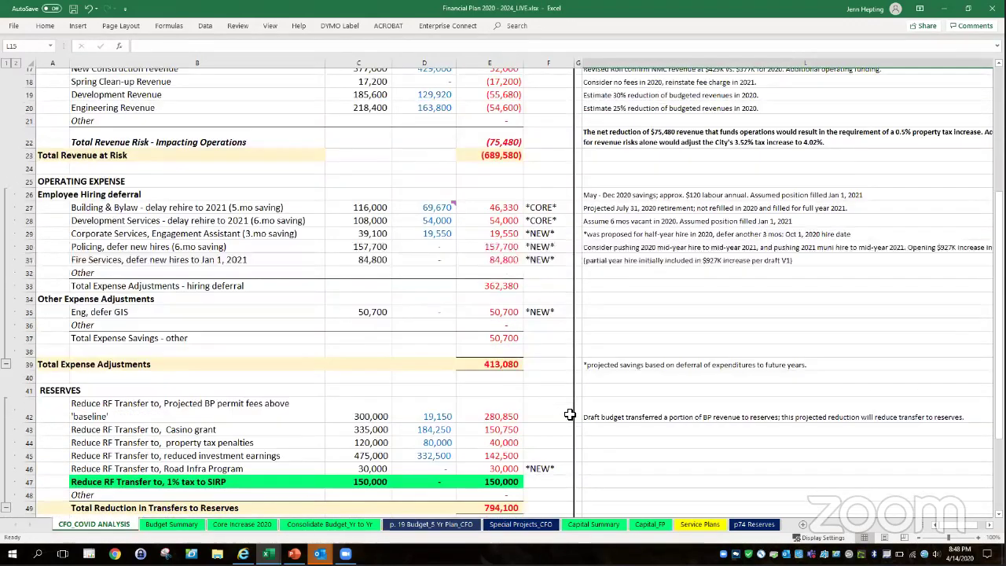
drag(107, 267, 531, 317)
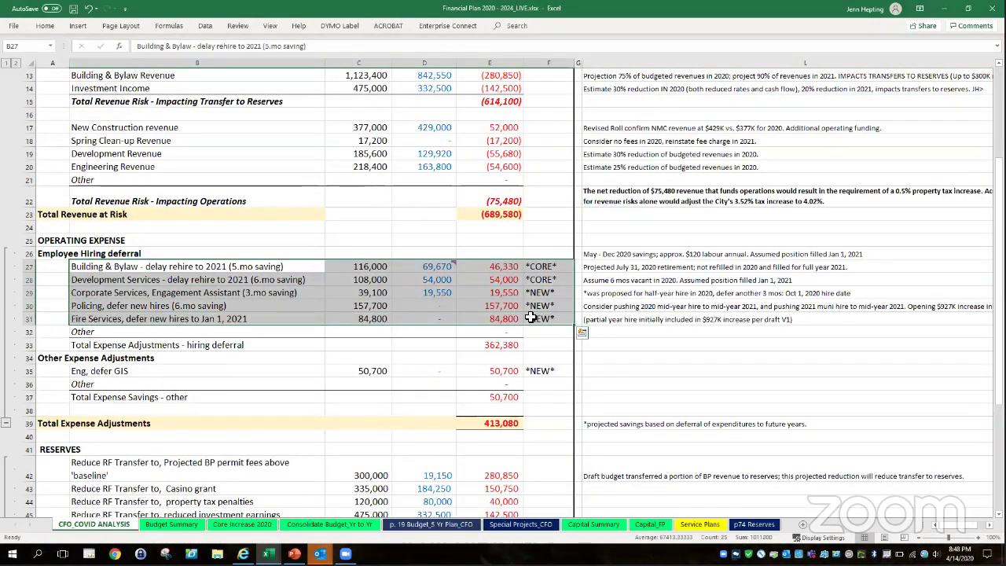
drag(167, 375, 554, 372)
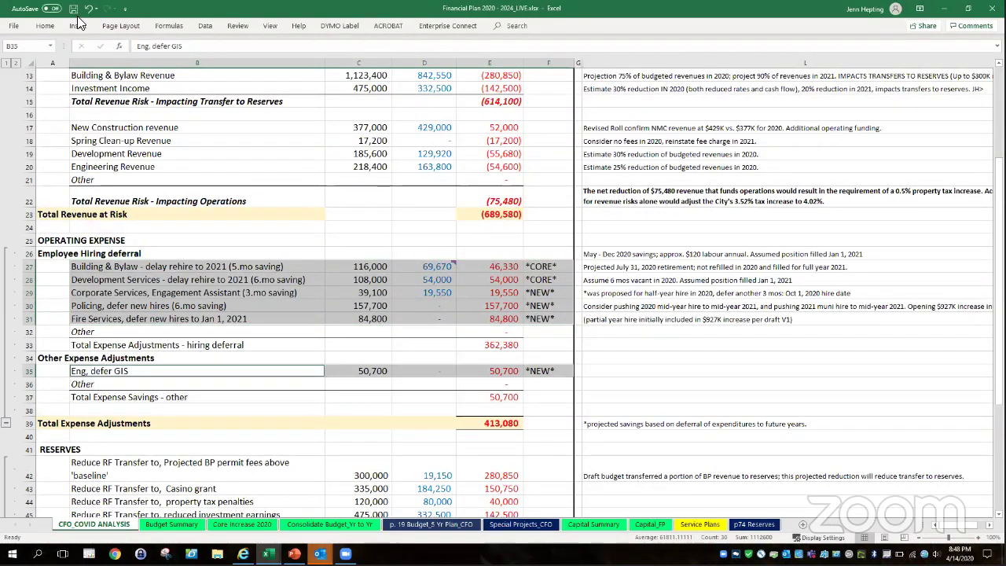
click(46, 26)
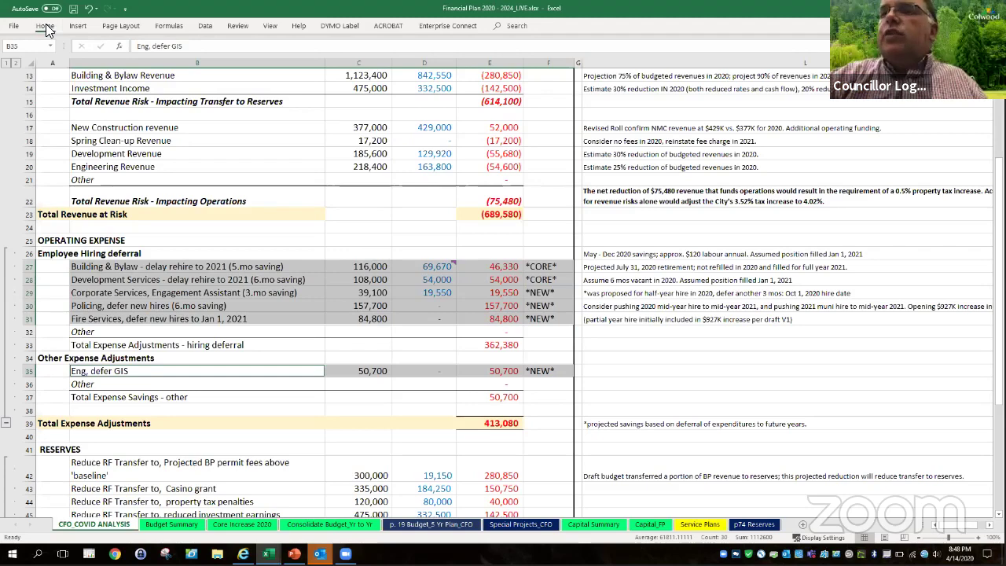
click(173, 62)
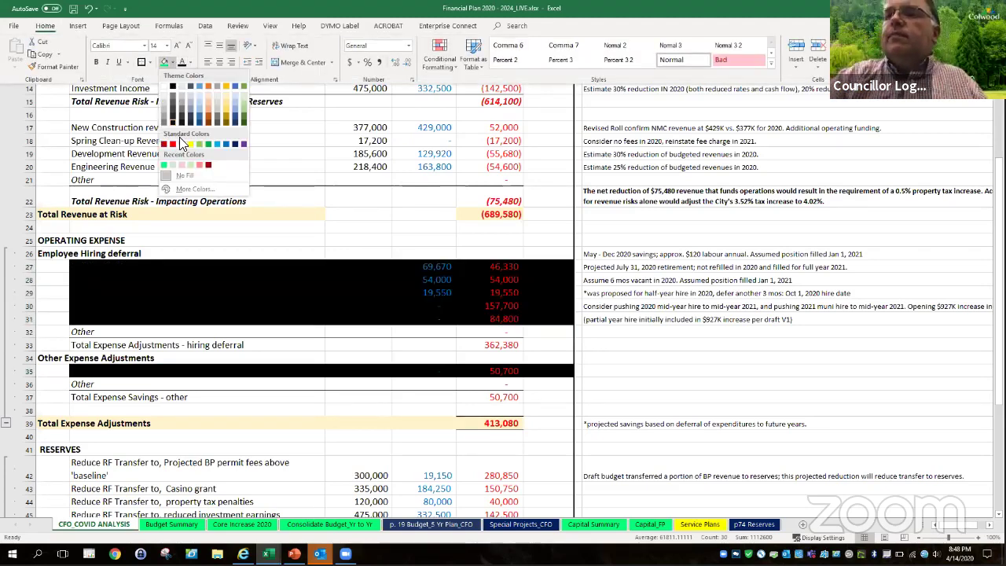
click(191, 143)
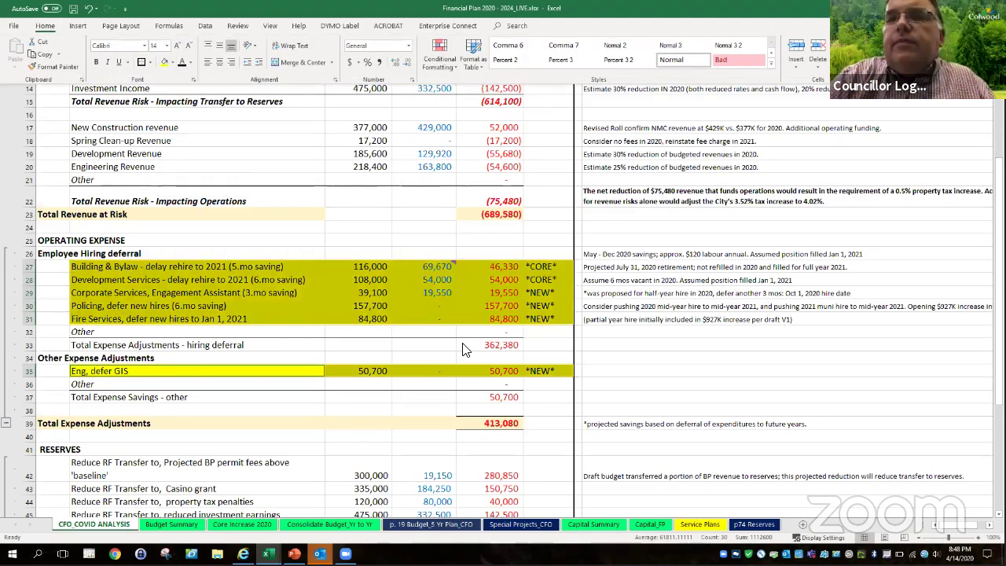
Step: Fill the Road Infra Program reserve transfer reduction row, B46:F46, with the same yellow
click(543, 473)
scroll(543, 473, down, 2)
drag(543, 475, 215, 476)
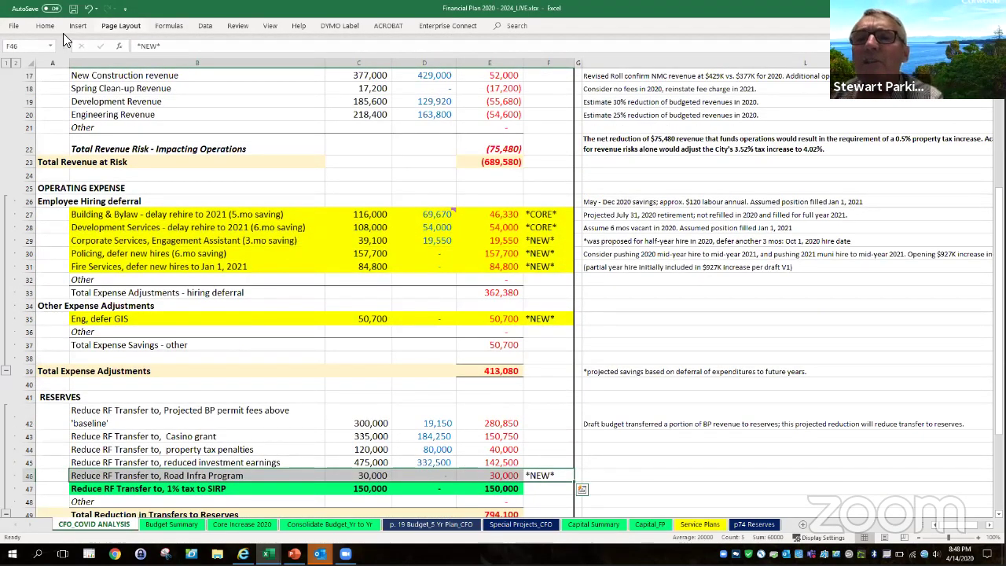
click(45, 26)
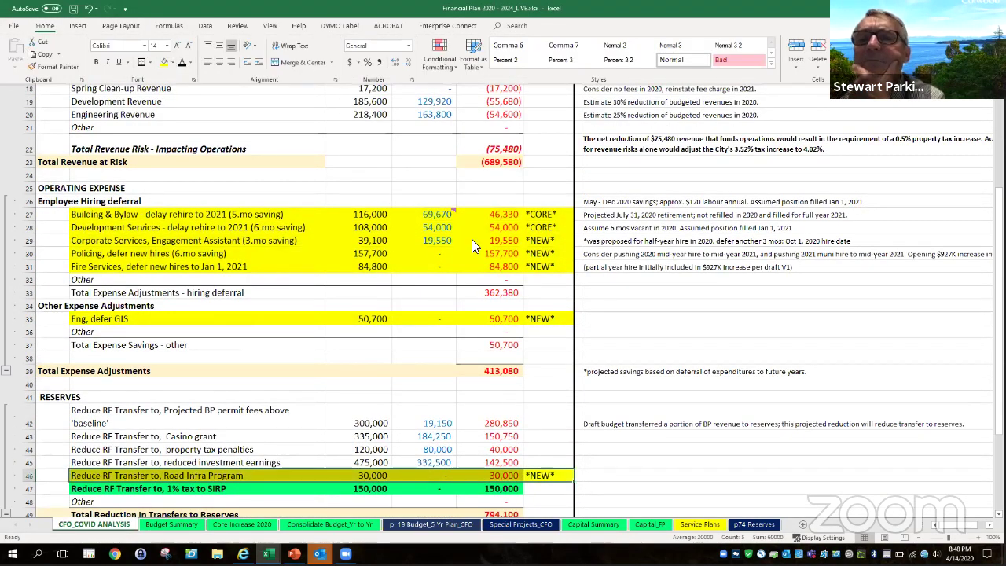
click(553, 286)
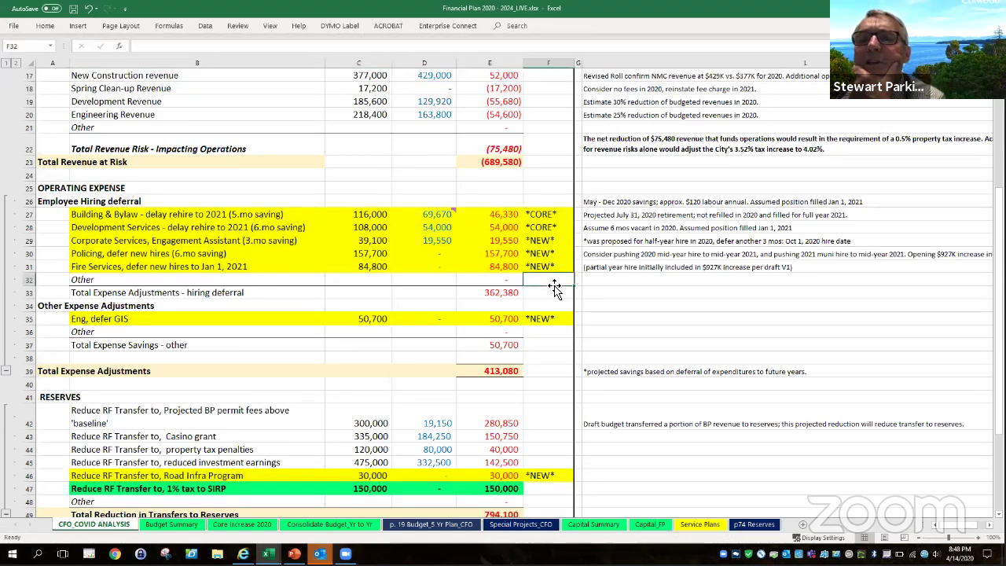
Step: Review the property tax lift and revenue risks against the yellow expense deferrals and the reserve transfer reductions
scroll(555, 289, up, 2)
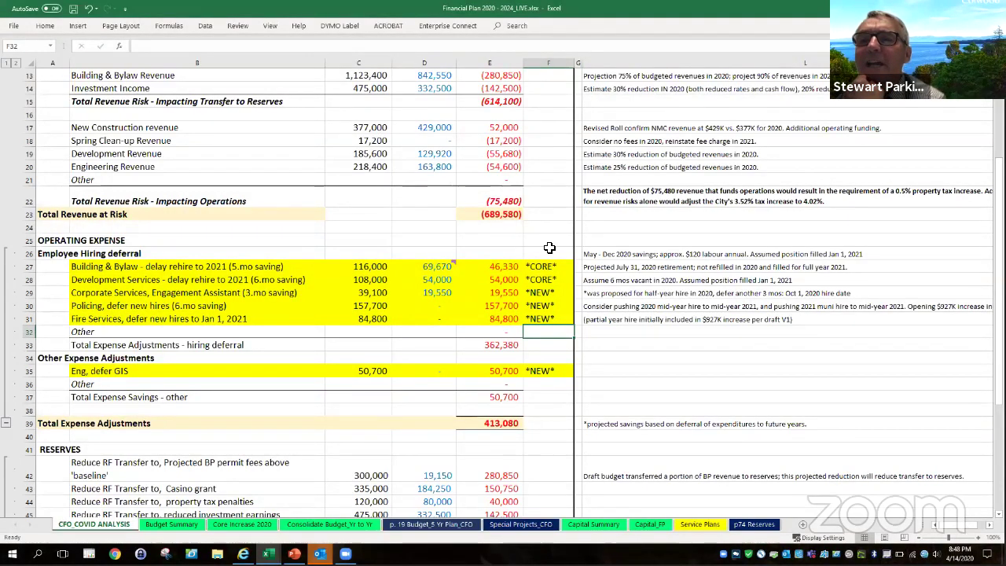
scroll(548, 248, up, 1)
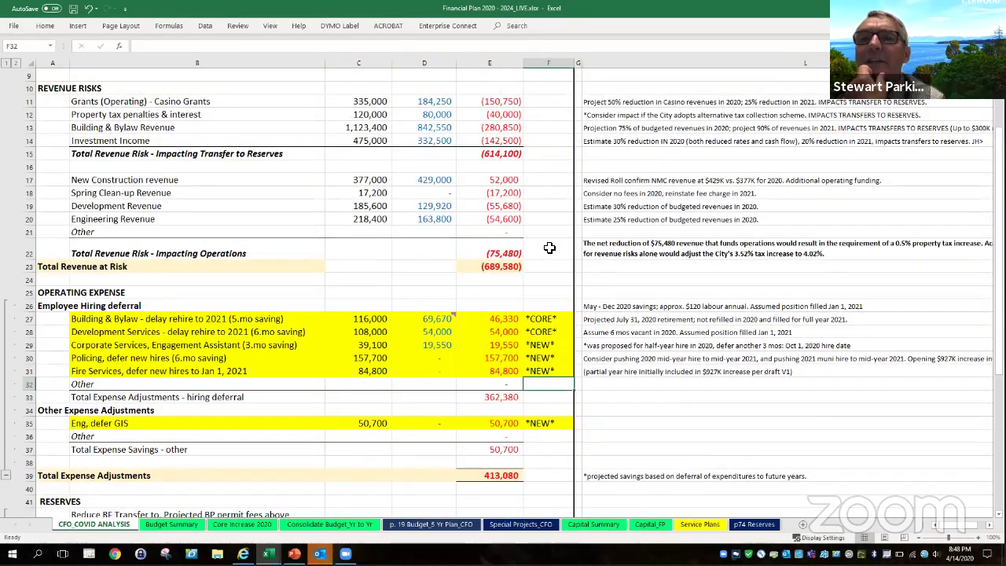
scroll(548, 247, up, 1)
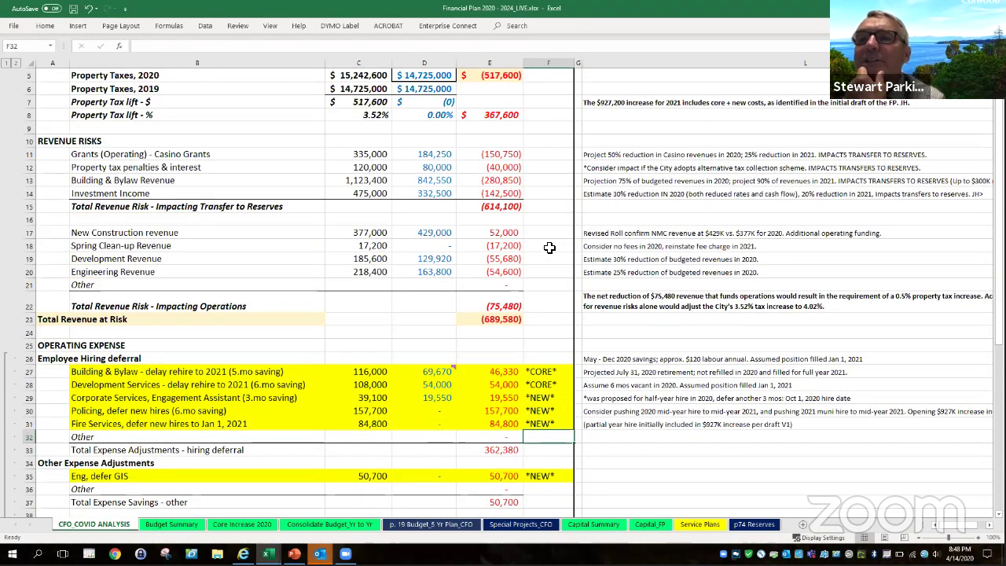
scroll(548, 247, down, 2)
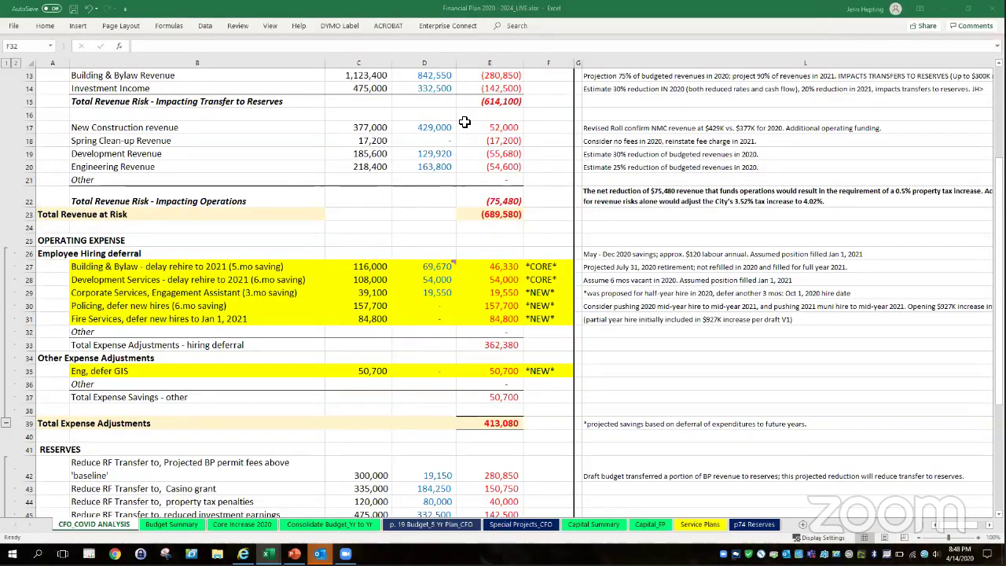
scroll(556, 233, up, 1)
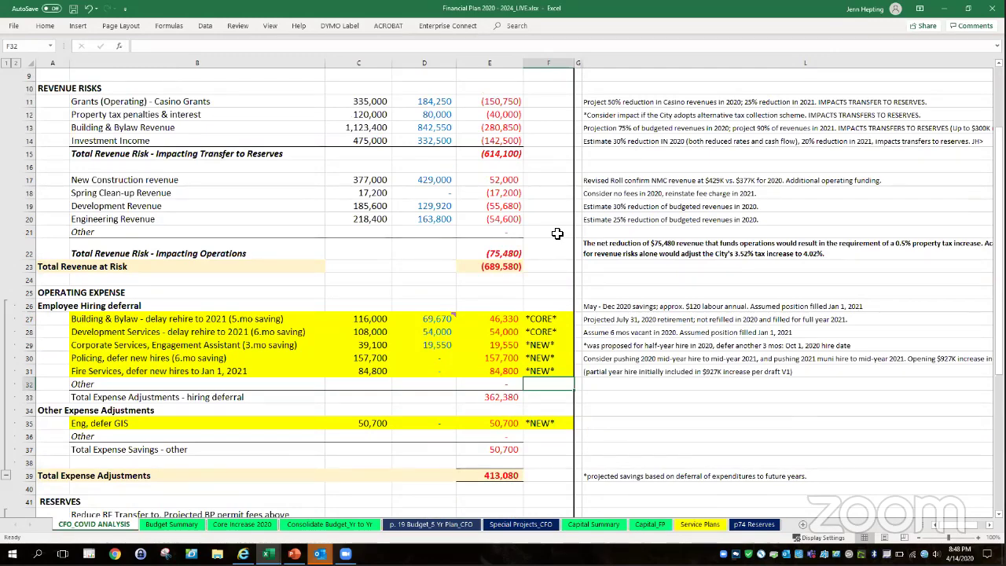
scroll(557, 234, down, 4)
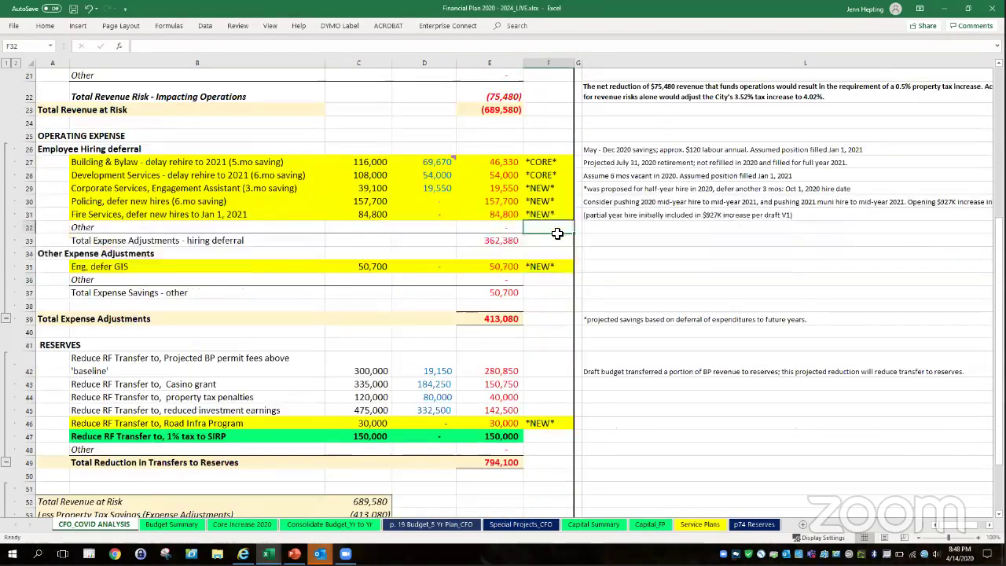
scroll(556, 233, down, 1)
scroll(557, 233, up, 5)
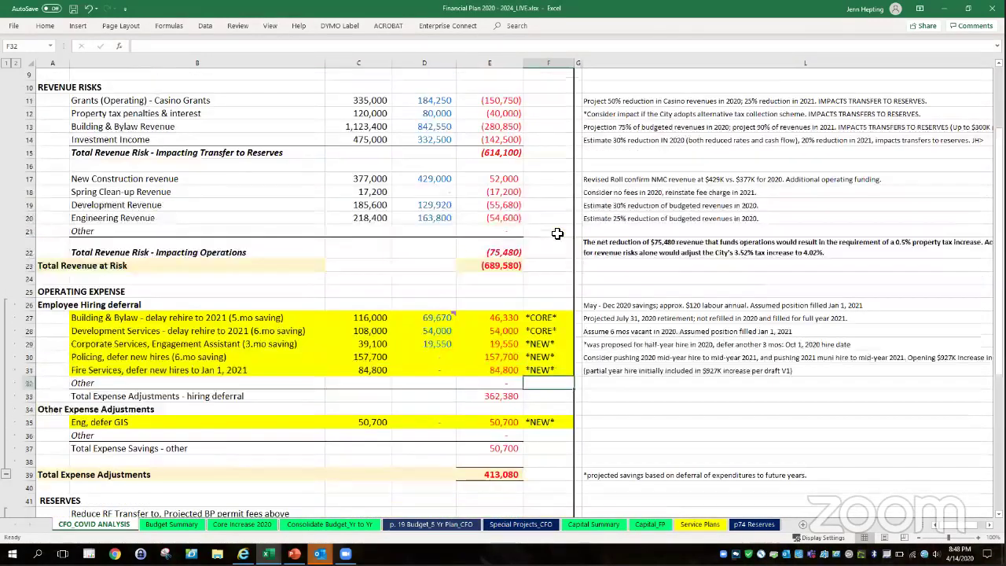
scroll(556, 233, up, 3)
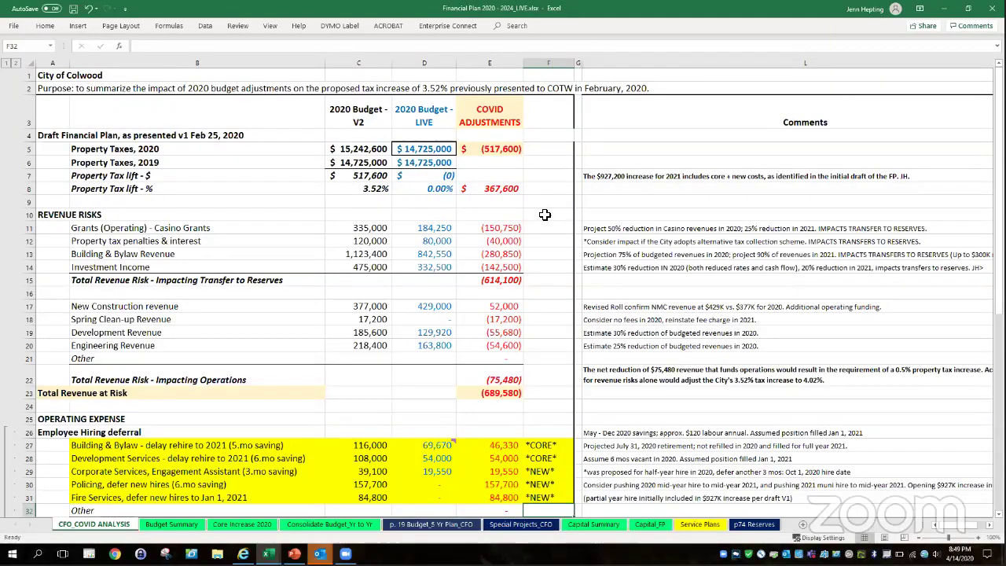
scroll(544, 214, down, 1)
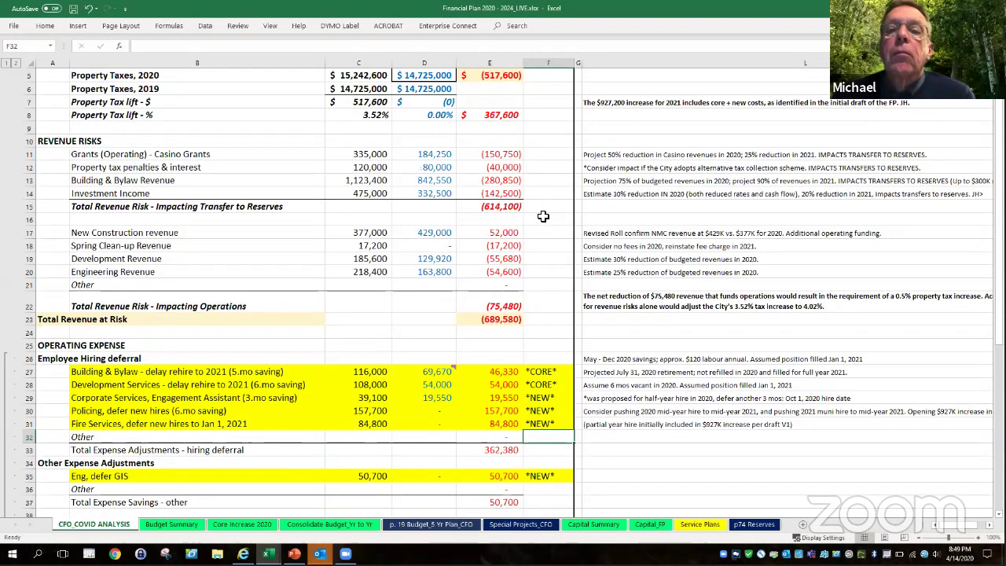
scroll(543, 216, down, 1)
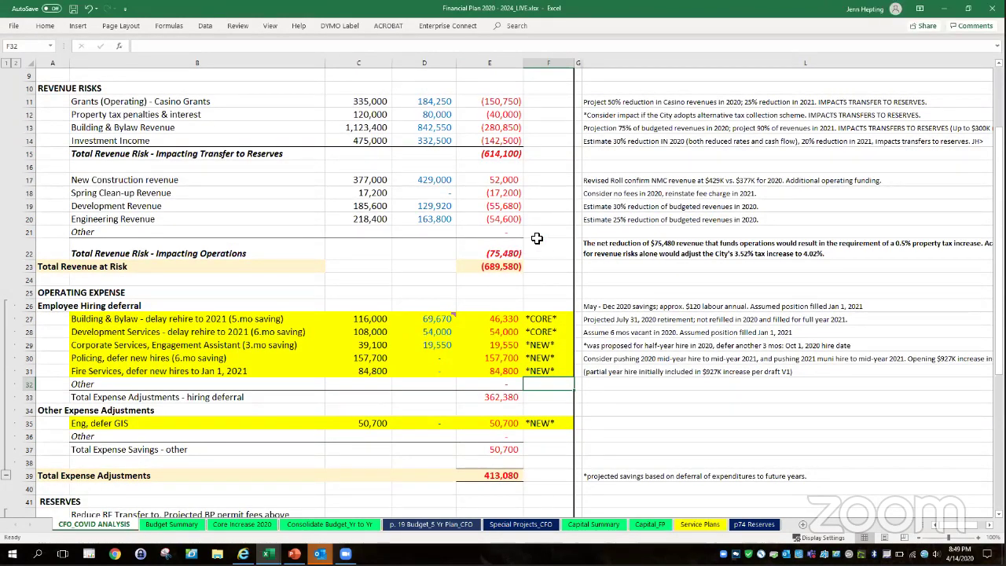
Step: Compare the revenue risk impacting transfer to reserves (E15) with Total Revenue at Risk (E23) and the Reserves section
click(505, 154)
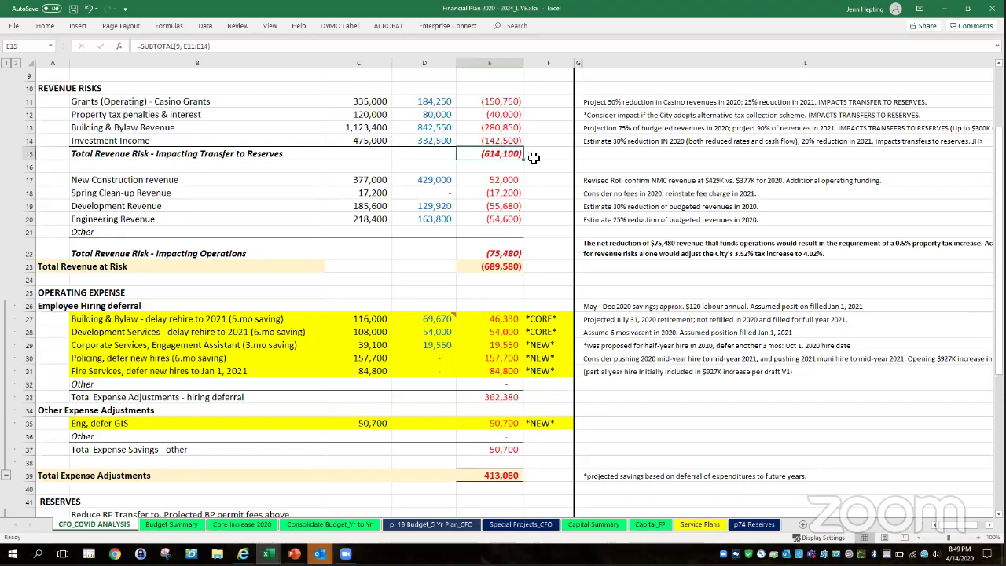
click(500, 268)
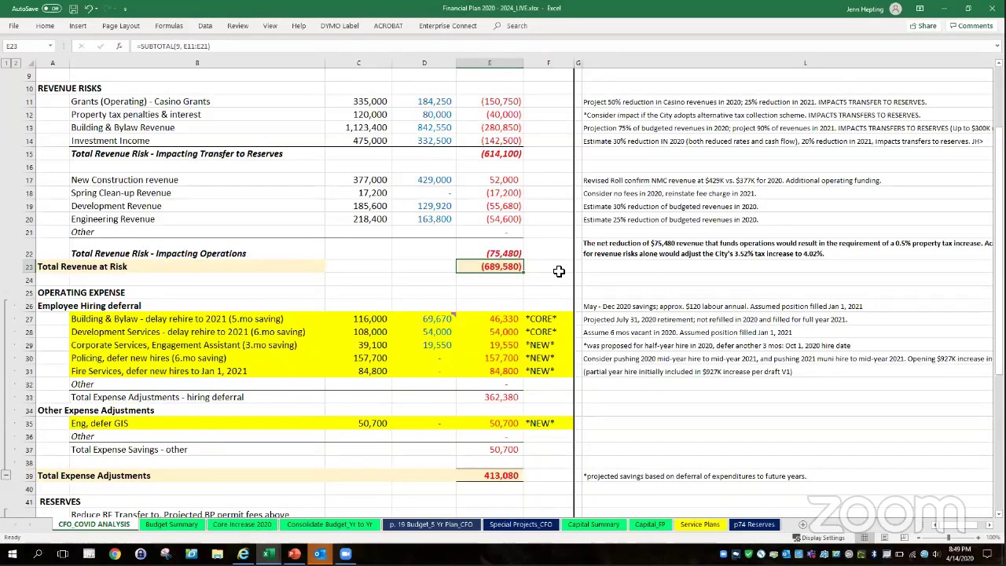
click(506, 155)
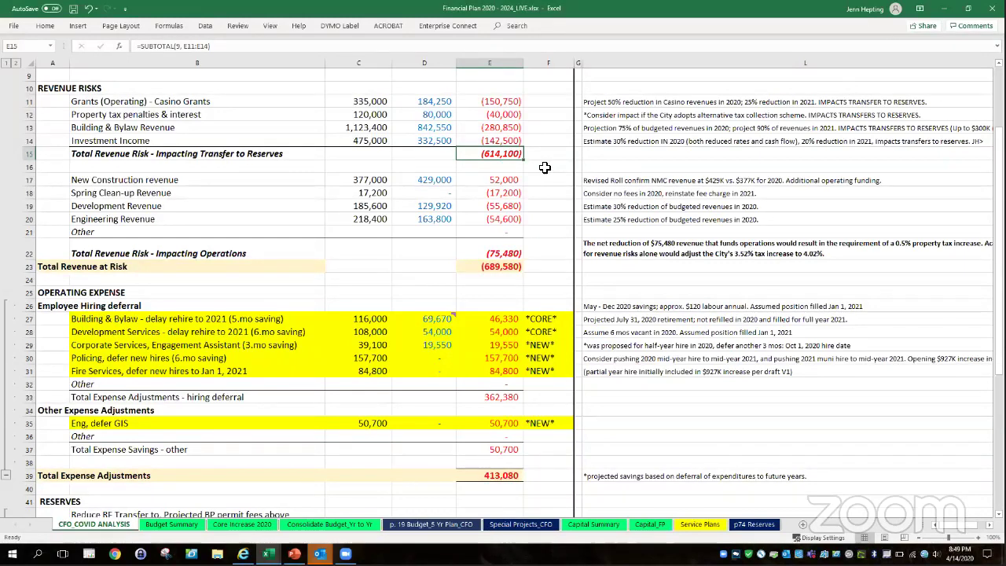
scroll(545, 168, down, 4)
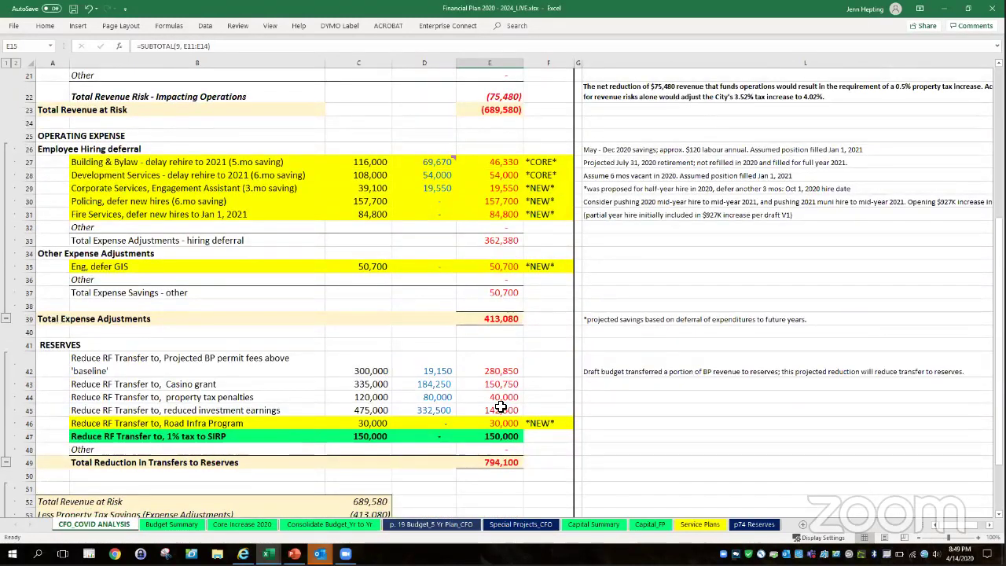
Step: Check the combined reserve transfer reductions in E42:E45, then examine the revenue risk impacting operations in E22
drag(491, 366, 495, 410)
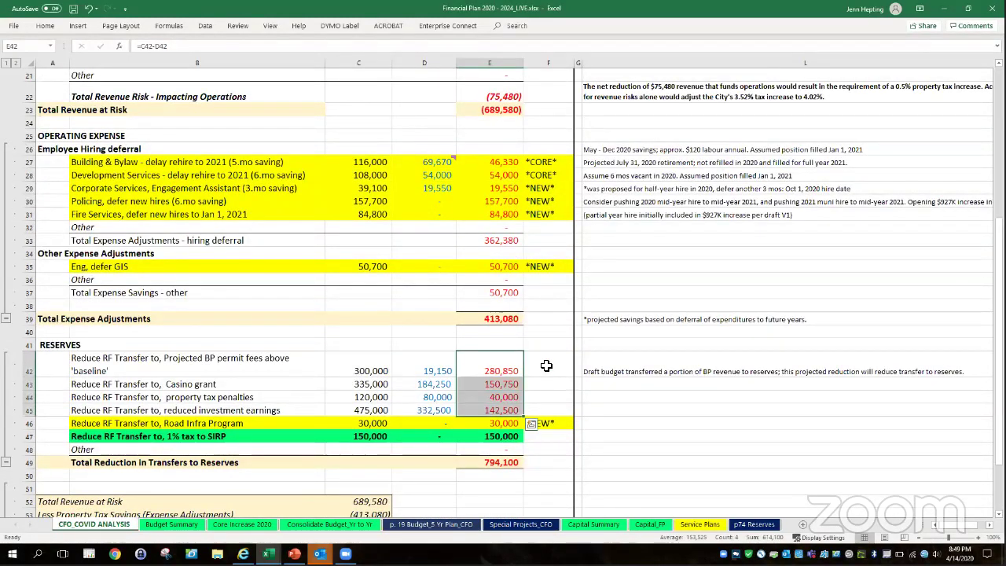
scroll(546, 365, up, 7)
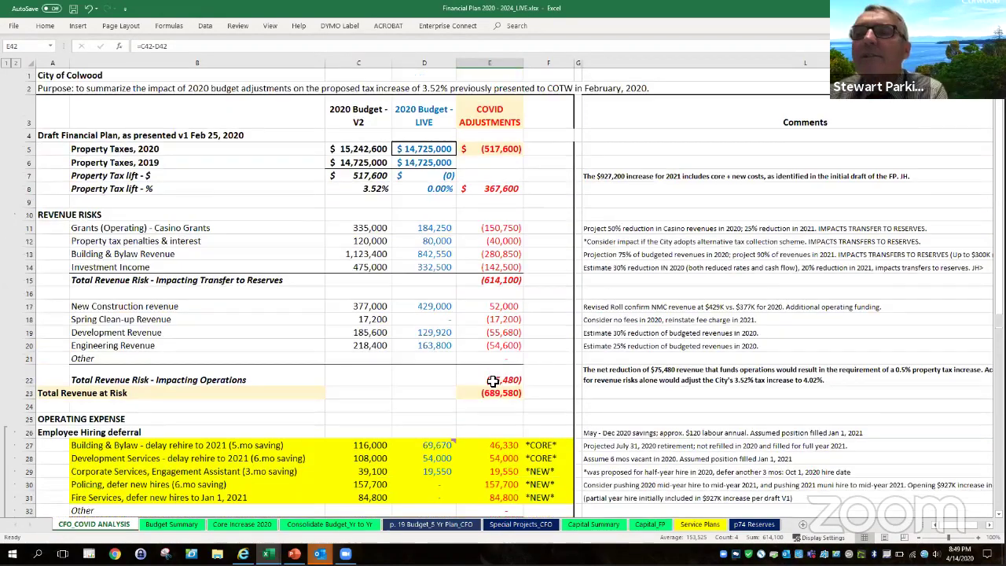
click(492, 381)
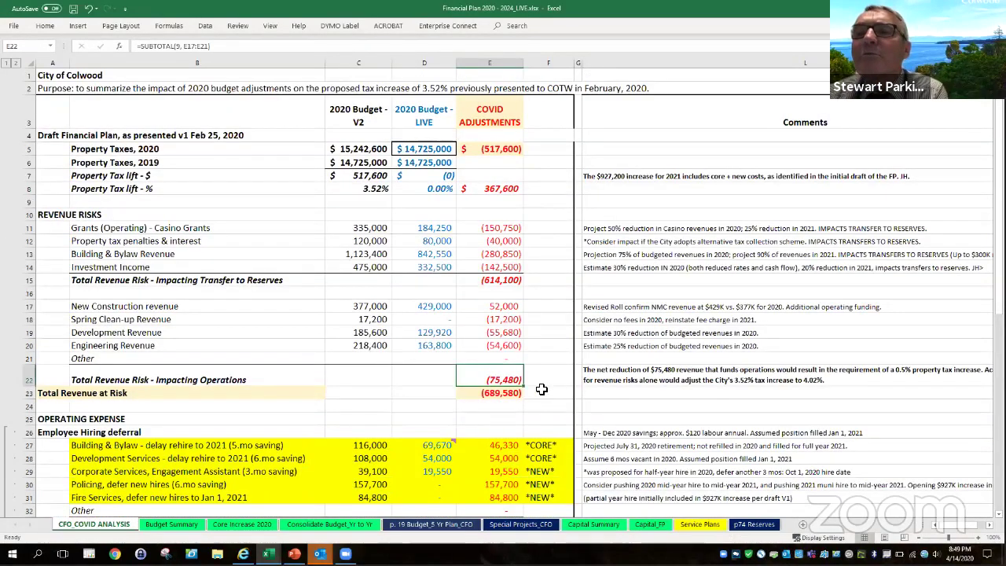
click(551, 370)
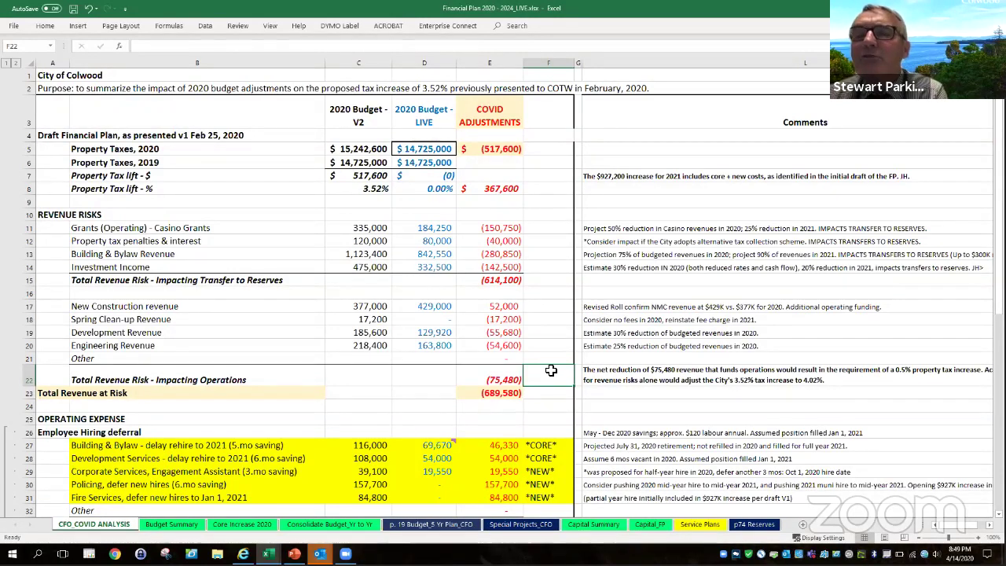
scroll(550, 370, down, 2)
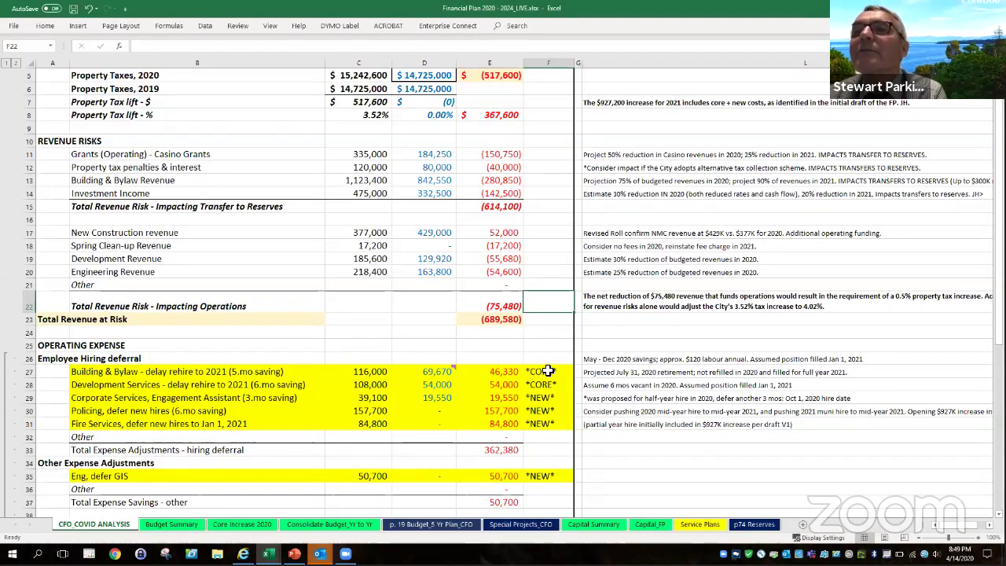
scroll(548, 371, up, 2)
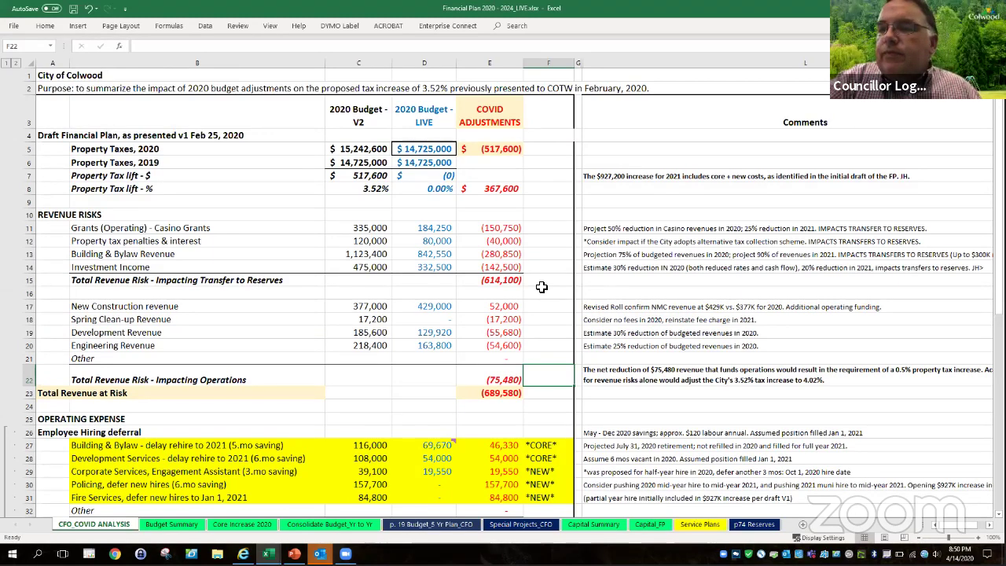
Step: Compare the property tax lift adjustment in E8 with the *CORE* and *NEW* expense deferrals and the reserve transfer reductions
click(503, 202)
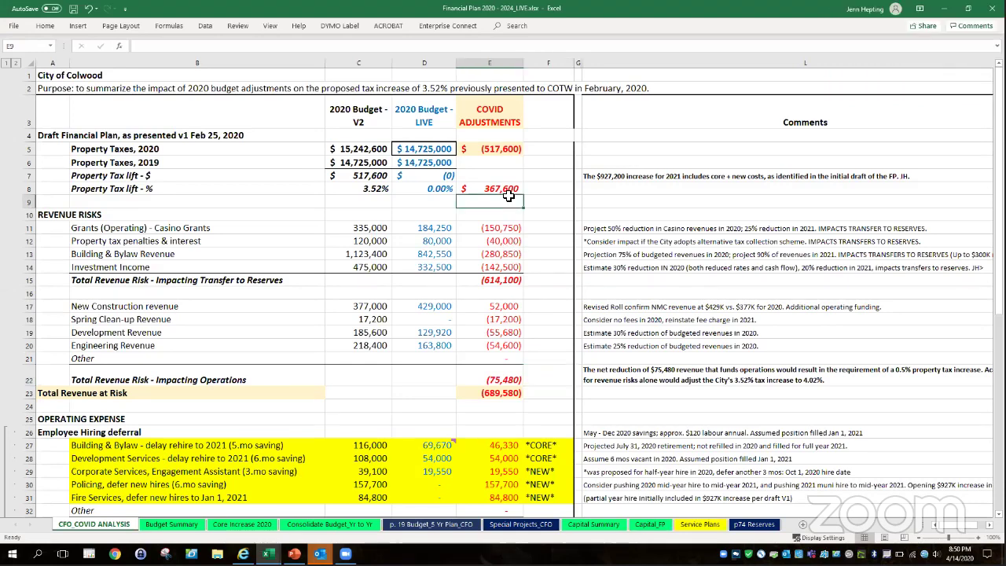
click(372, 202)
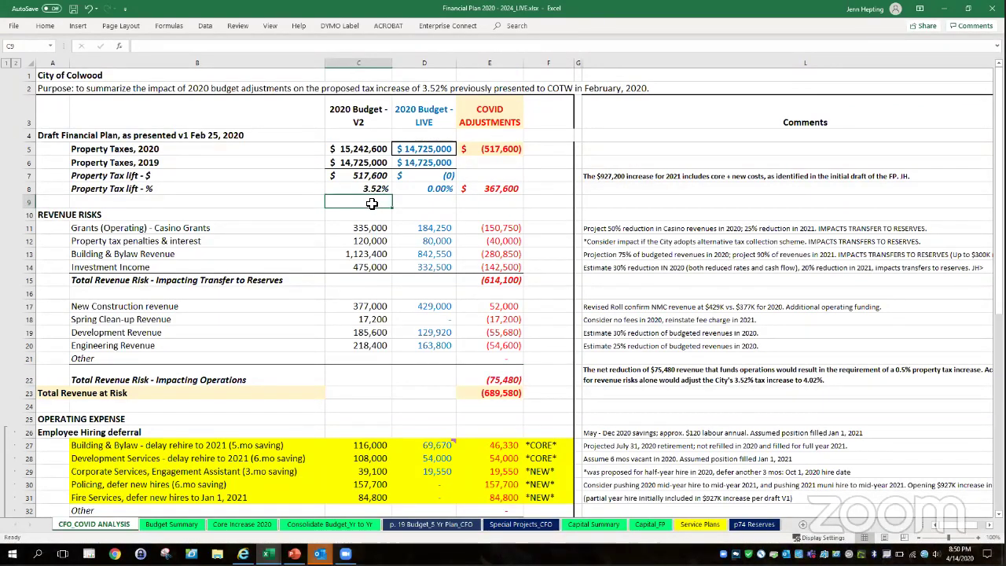
click(495, 189)
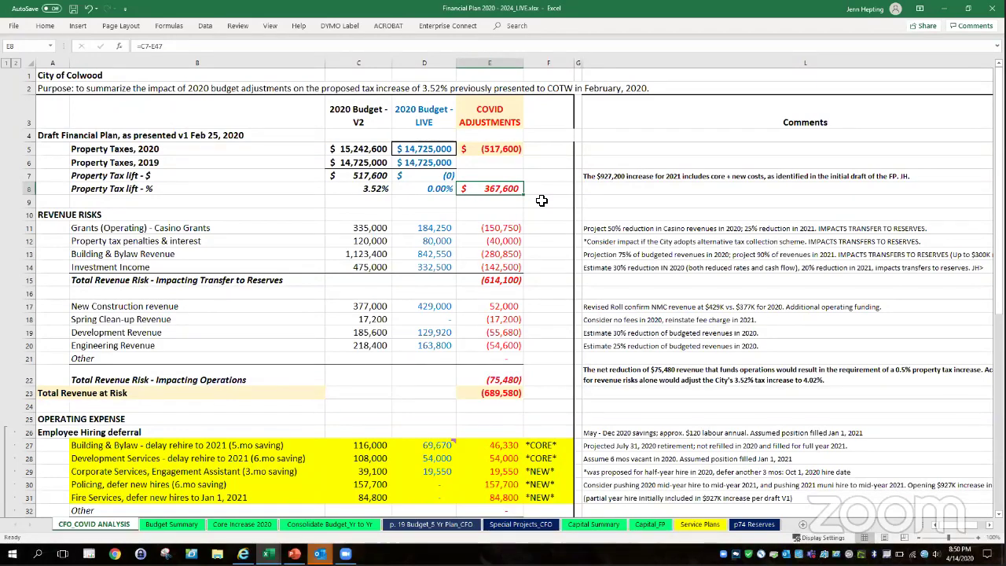
scroll(541, 200, down, 4)
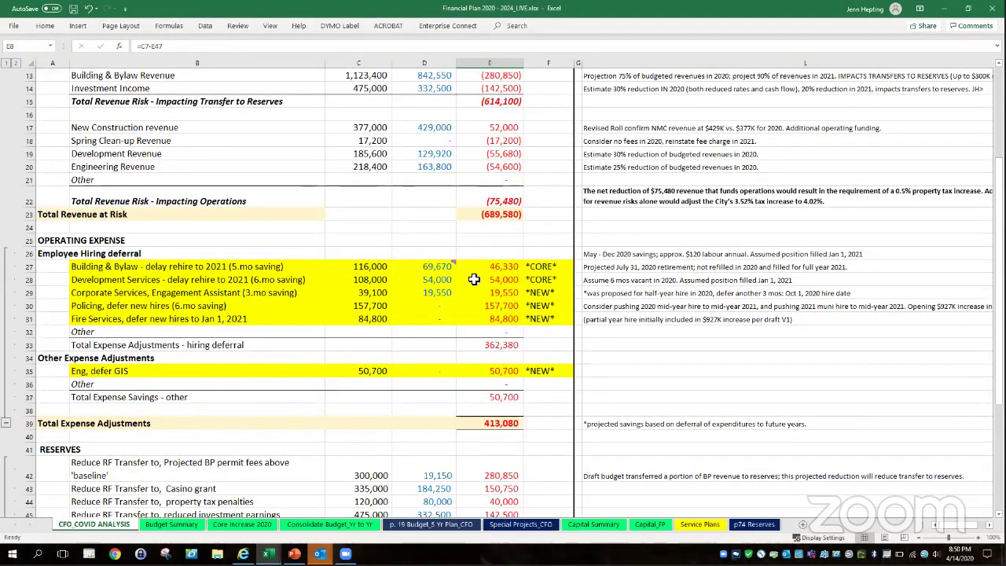
click(544, 267)
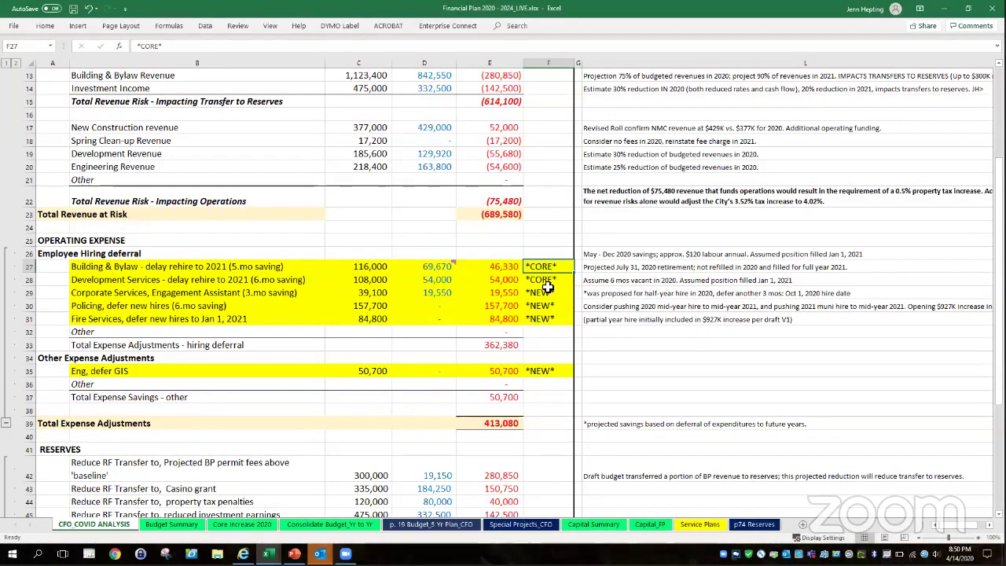
scroll(552, 338, down, 4)
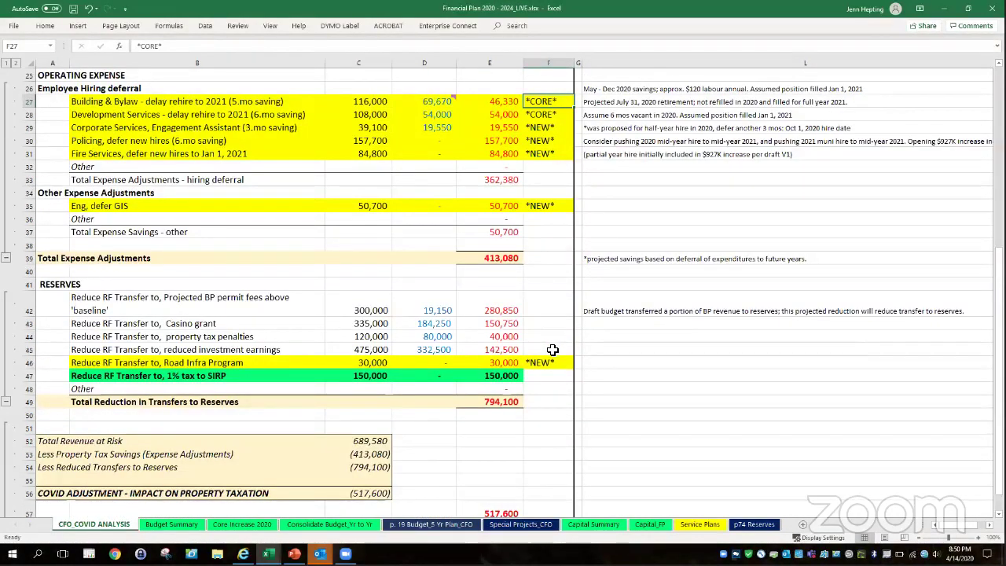
scroll(550, 348, down, 1)
scroll(551, 348, up, 5)
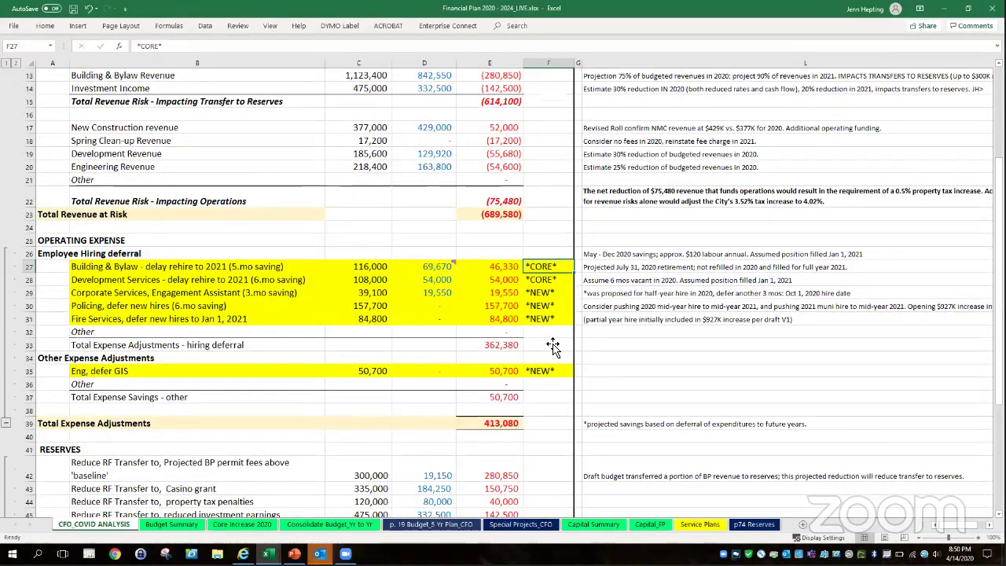
click(553, 345)
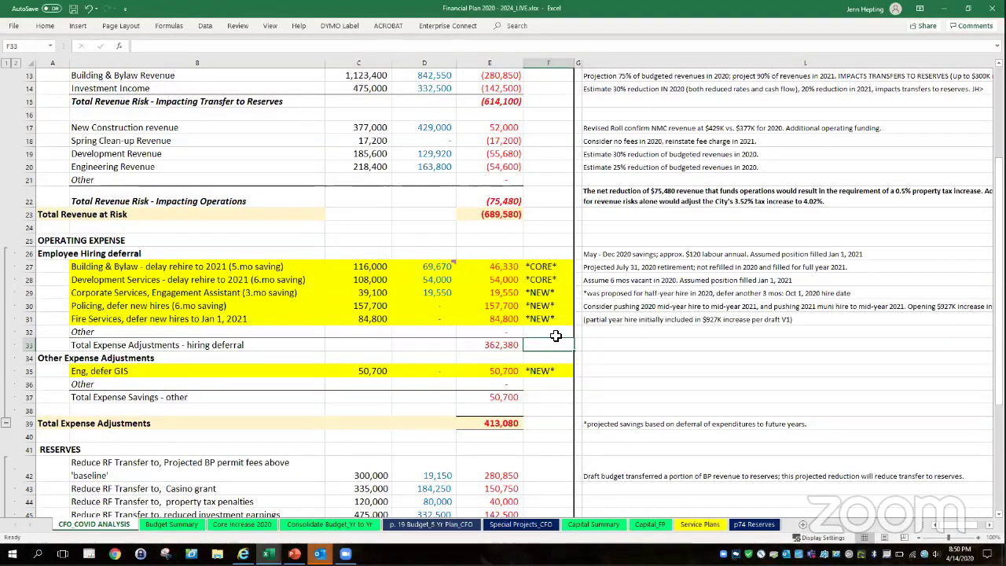
Step: Review the property tax and revenue risk figures, then examine the 1% tax to SIRP transfer reduction in row 47
scroll(556, 335, down, 3)
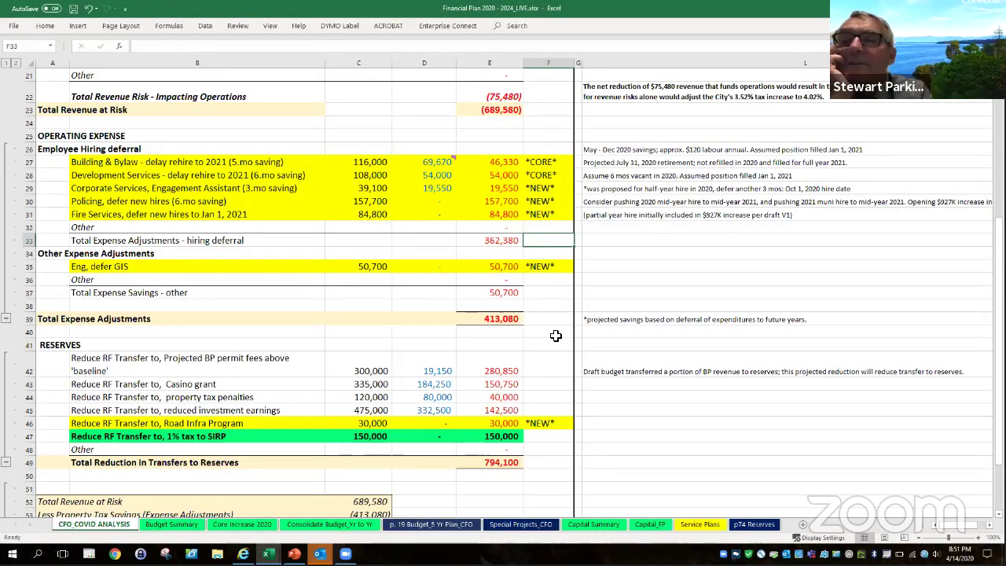
scroll(546, 334, up, 1)
scroll(546, 334, up, 5)
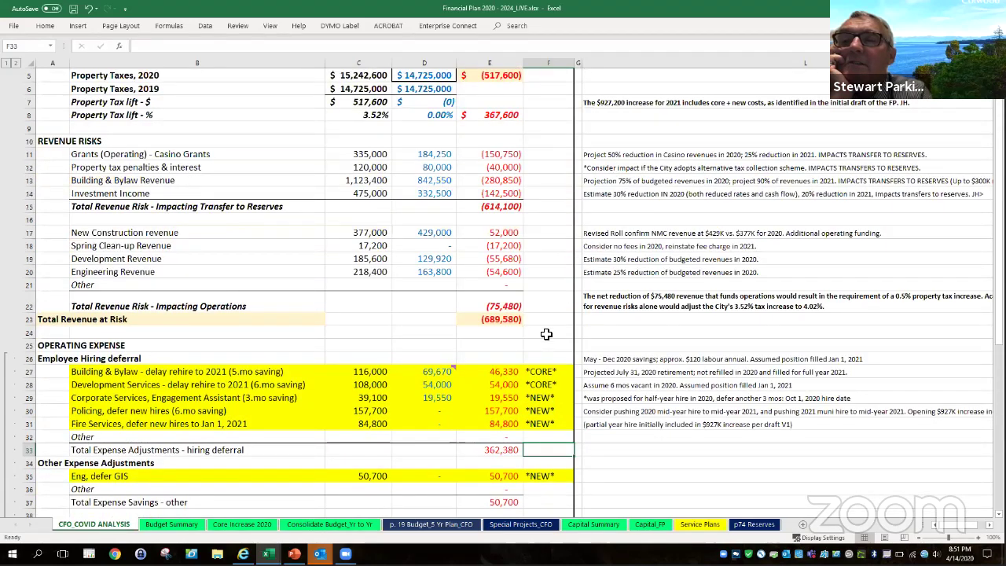
scroll(545, 332, up, 2)
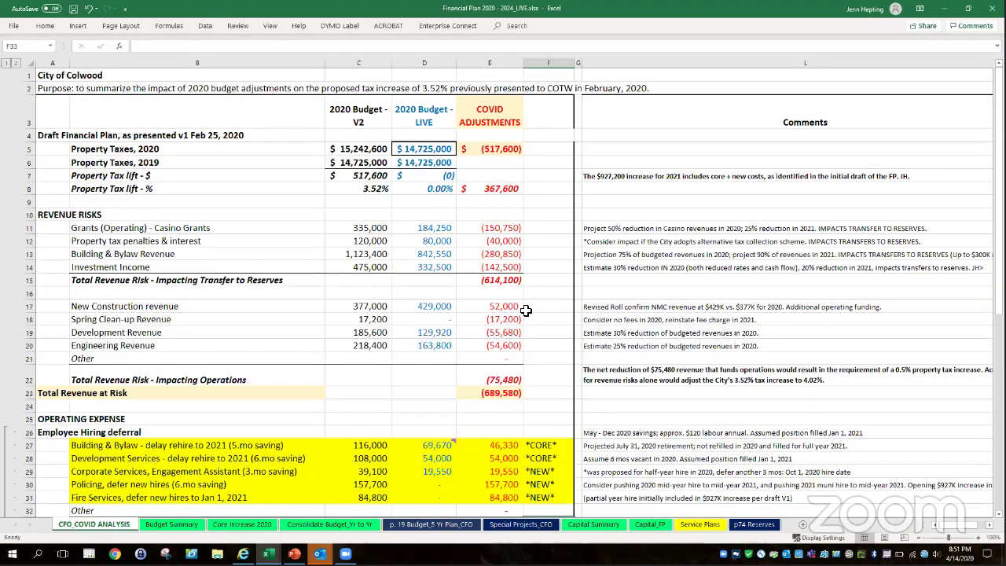
scroll(525, 310, down, 8)
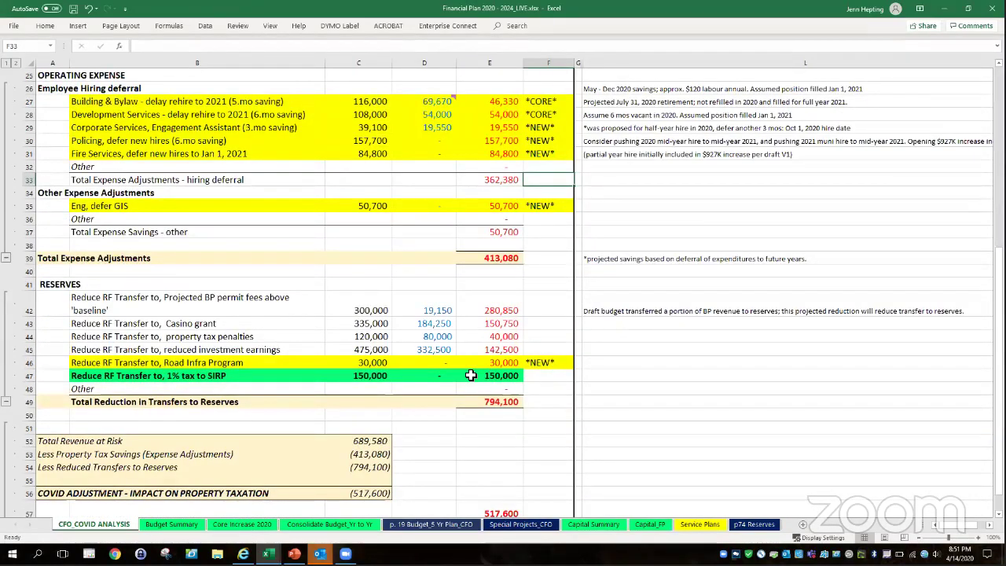
drag(477, 376, 106, 392)
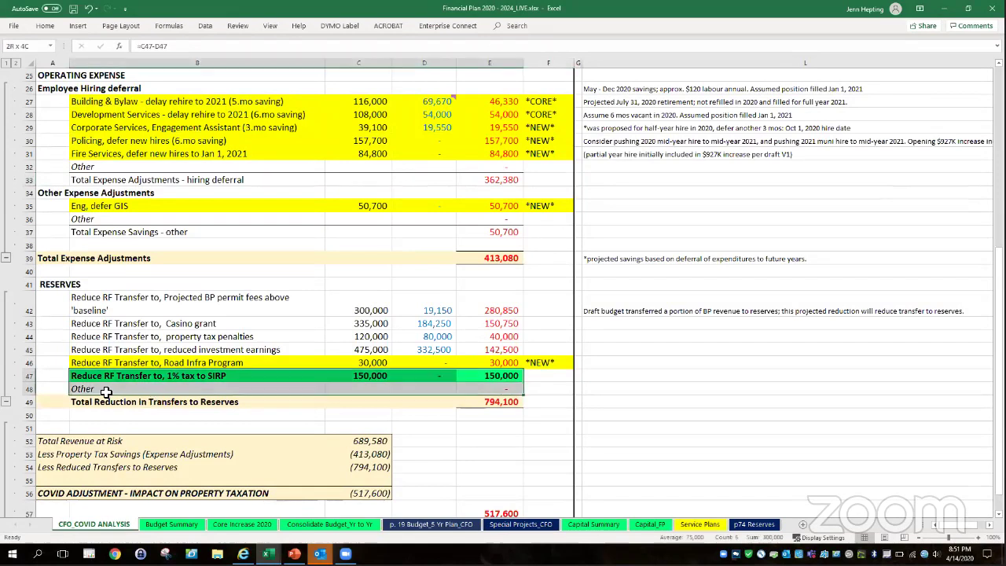
click(548, 374)
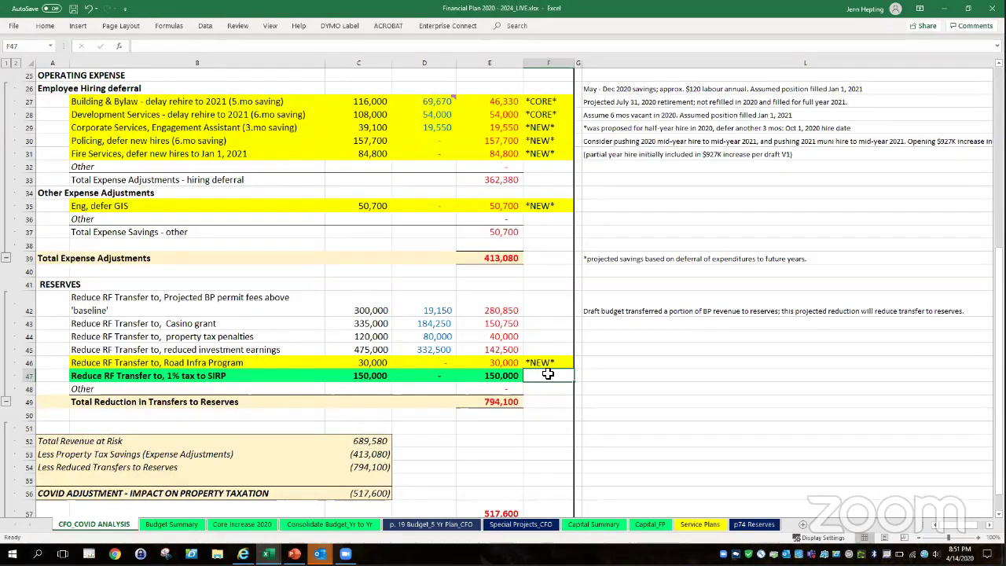
Step: Compare the property tax lift and revenue risks with the summary of the COVID adjustment's impact on property taxation in rows 52 to 56
scroll(548, 374, up, 4)
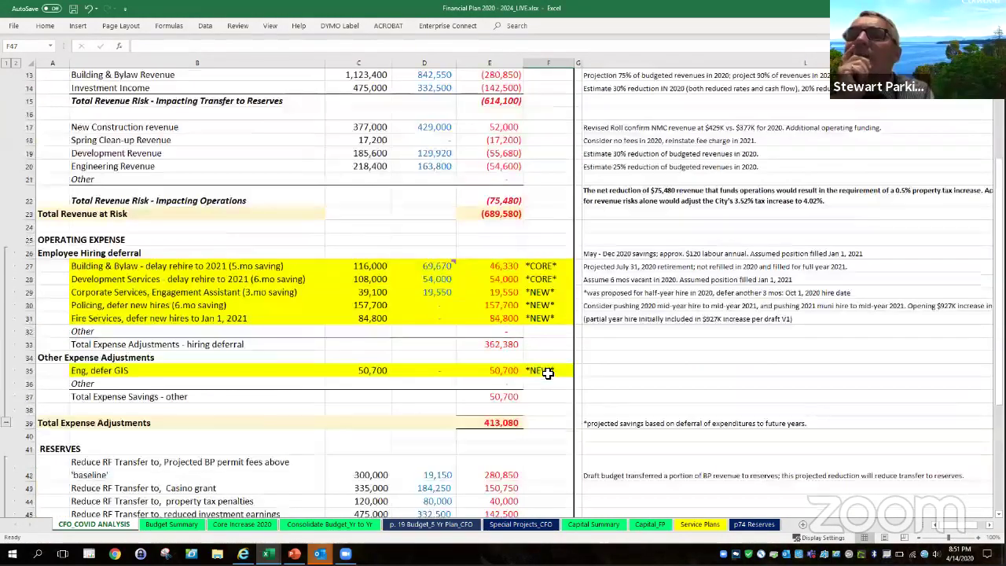
scroll(548, 374, up, 4)
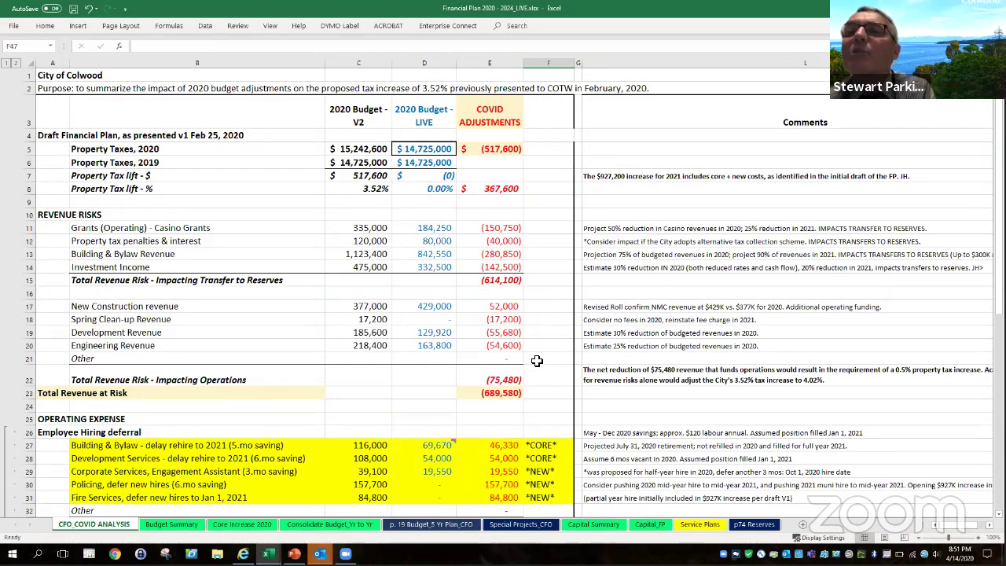
scroll(537, 361, down, 6)
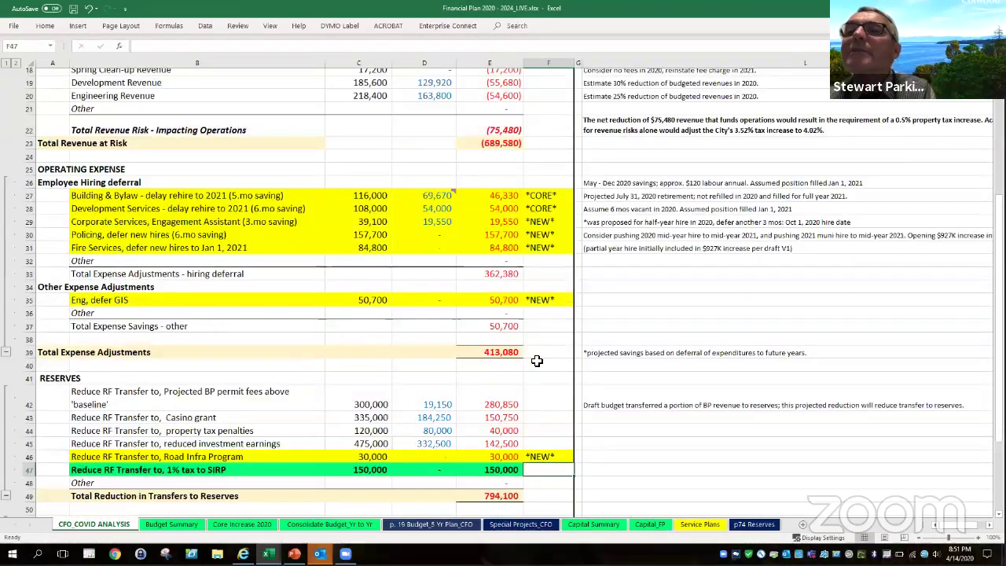
scroll(537, 361, down, 4)
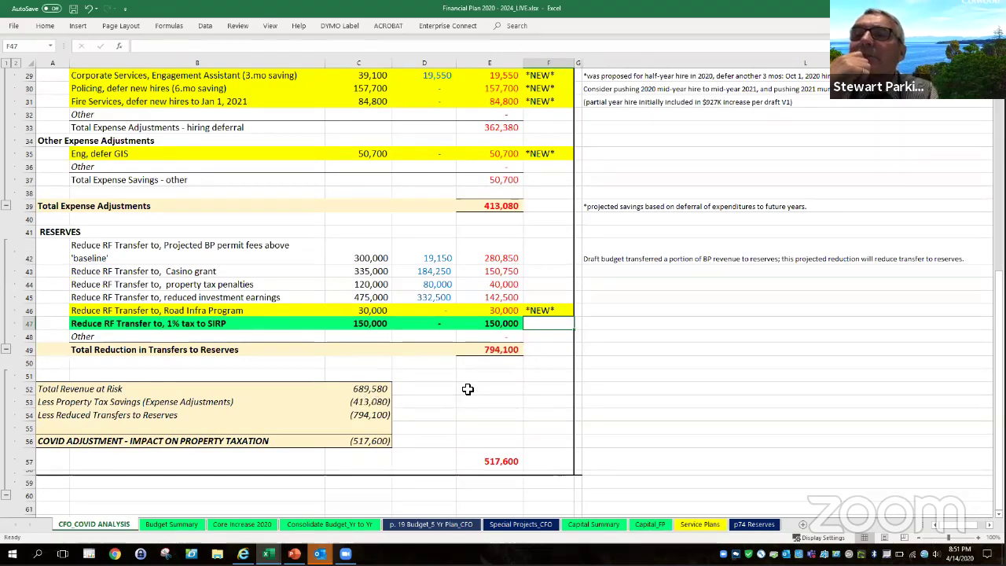
scroll(468, 389, up, 9)
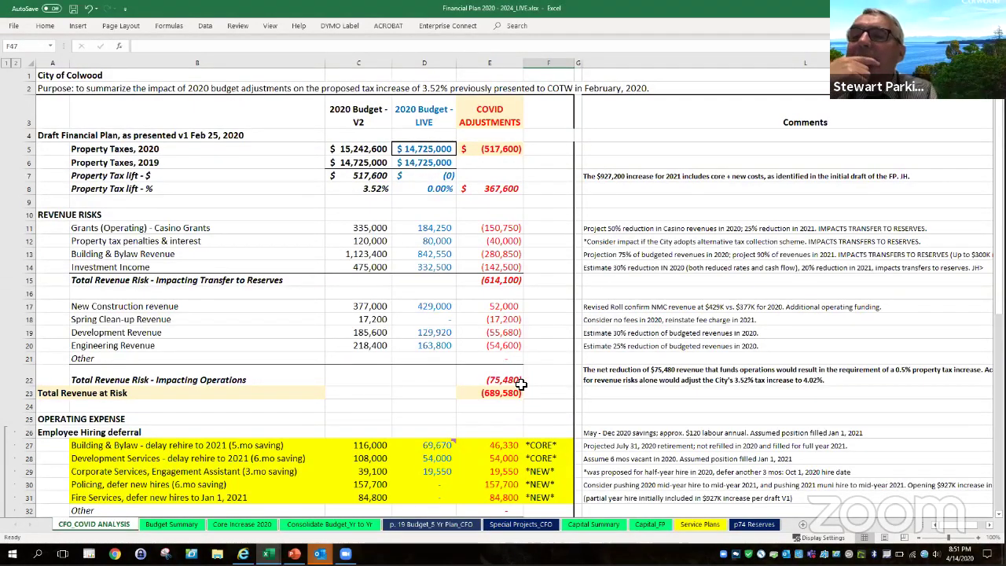
Step: Check the combined sum of the adjustments in E27:E31, E35, E46 and E47 together with the operations revenue risk in E22
scroll(501, 382, down, 5)
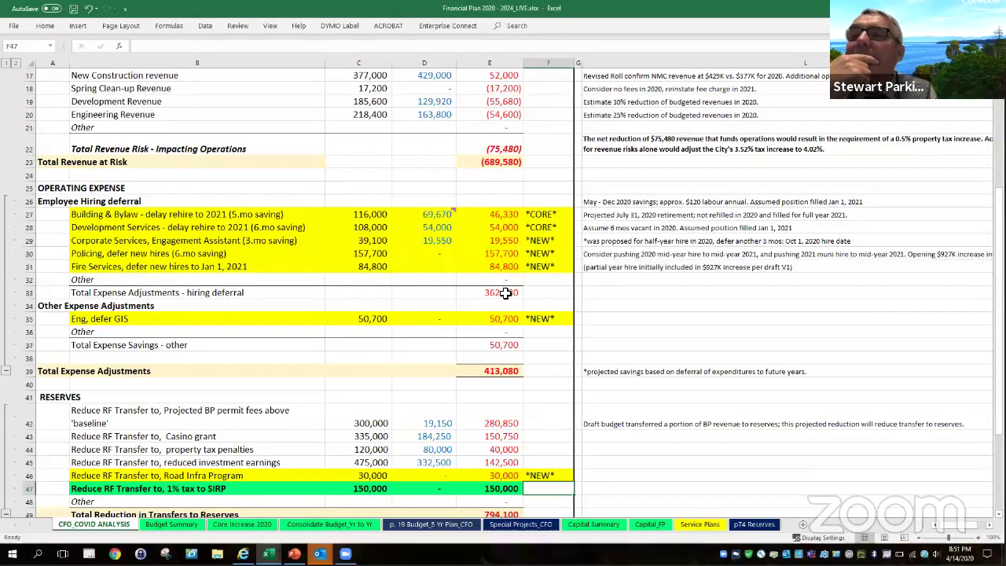
double_click(506, 295)
key(Escape)
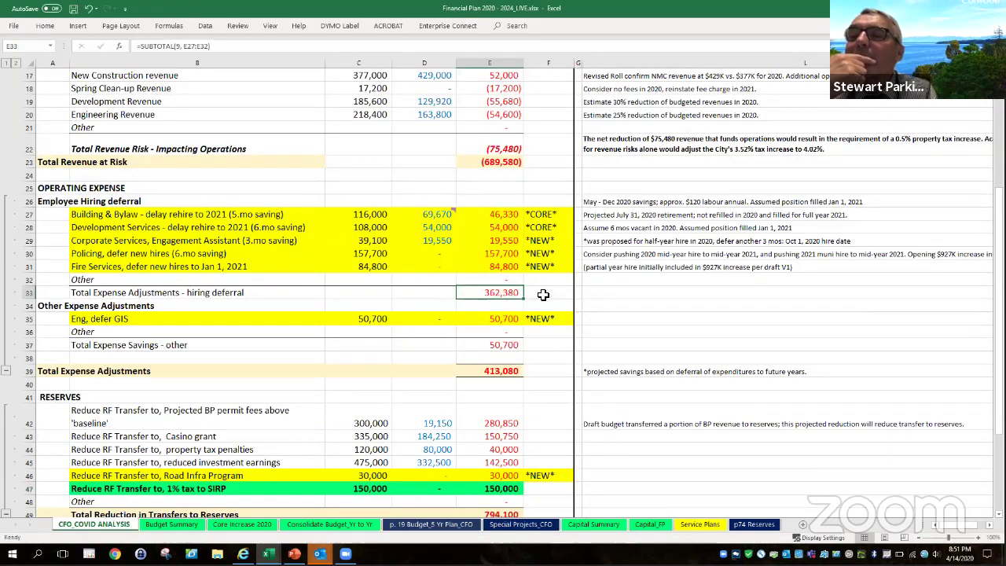
click(506, 215)
drag(498, 252, 503, 267)
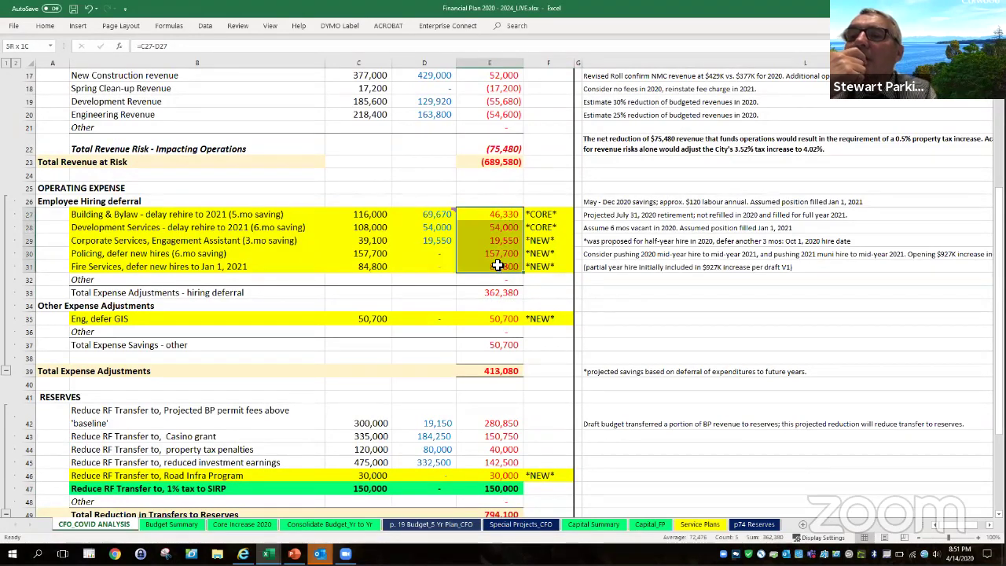
ctrl+click(501, 316)
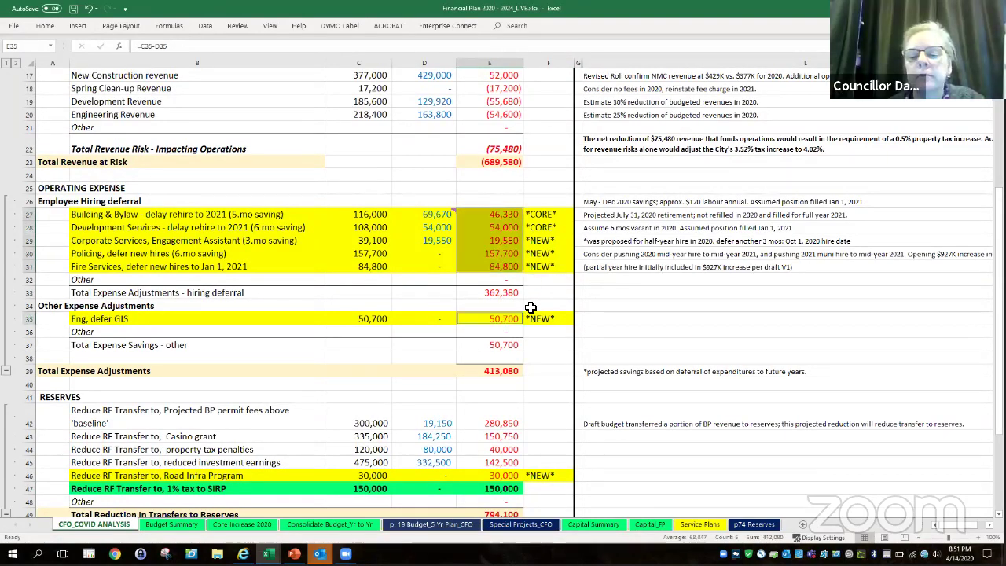
ctrl+click(510, 472)
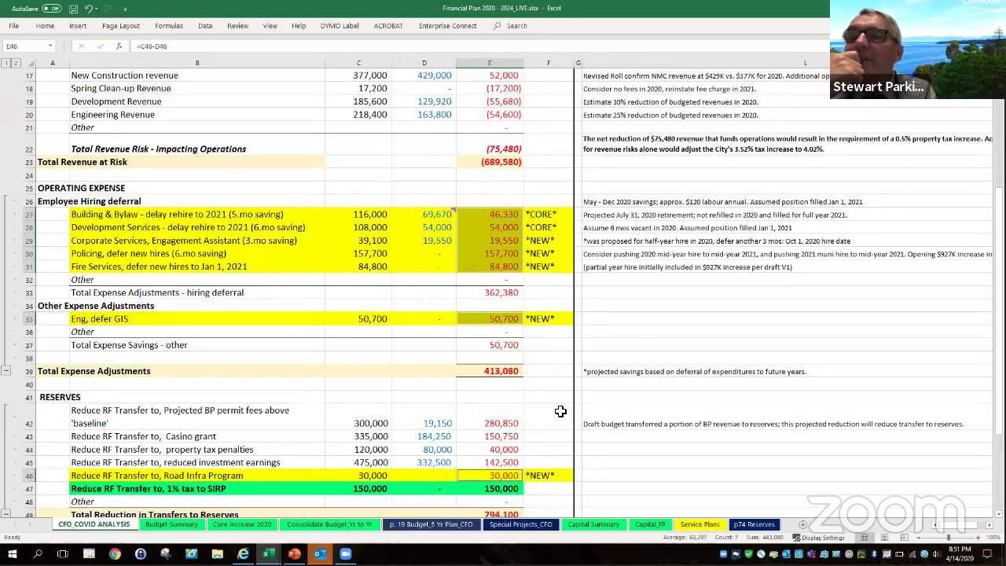
ctrl+click(492, 486)
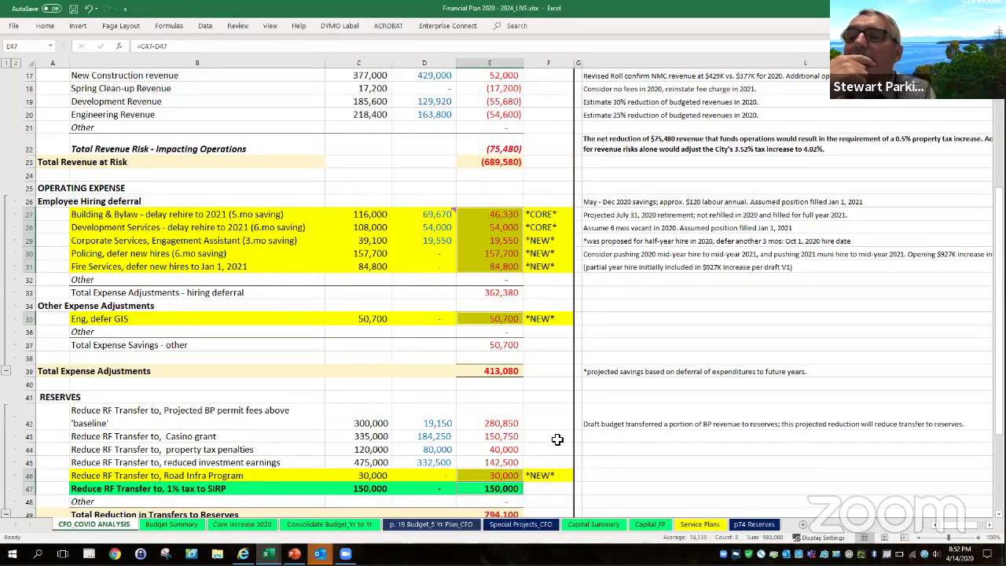
ctrl+click(509, 148)
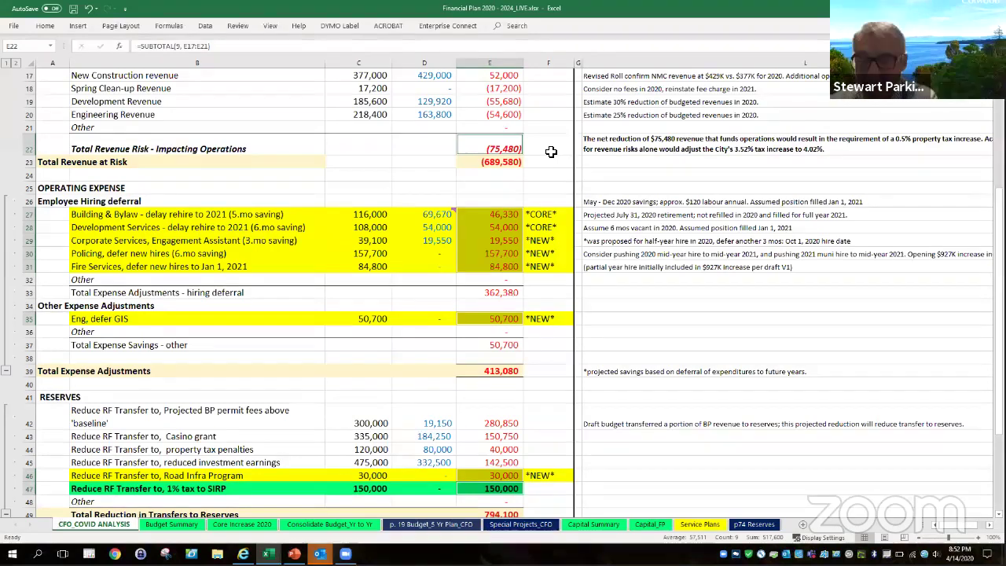
click(551, 152)
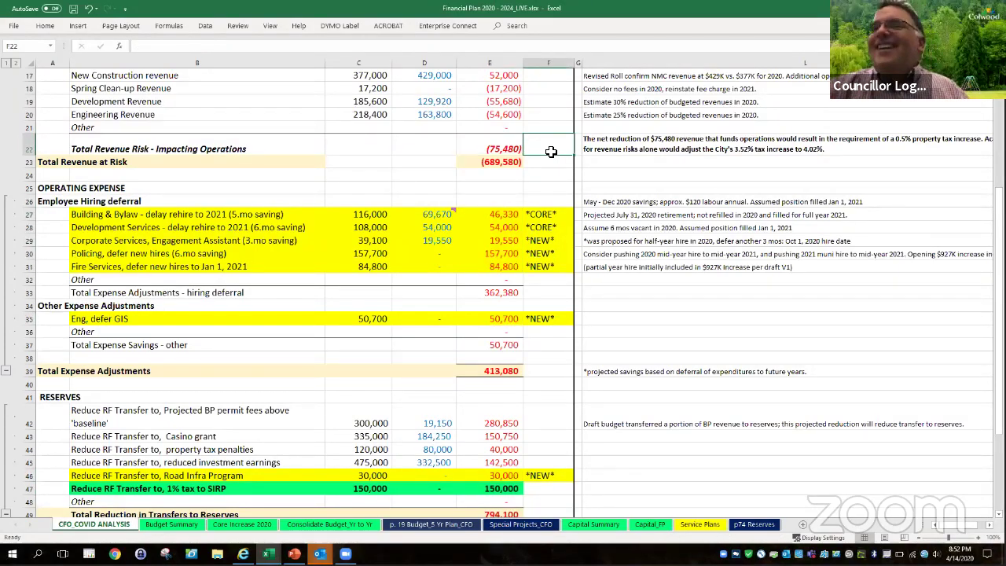
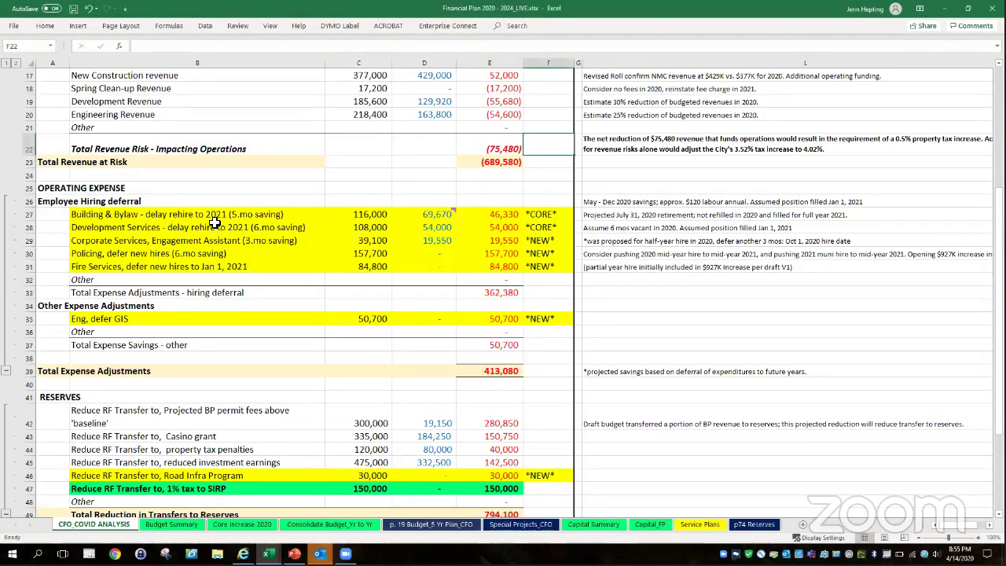
Step: Point out the Building & Bylaw and Development Services rehire deferral rows, B27:F28, by temporarily selecting them
drag(164, 214, 542, 229)
click(555, 304)
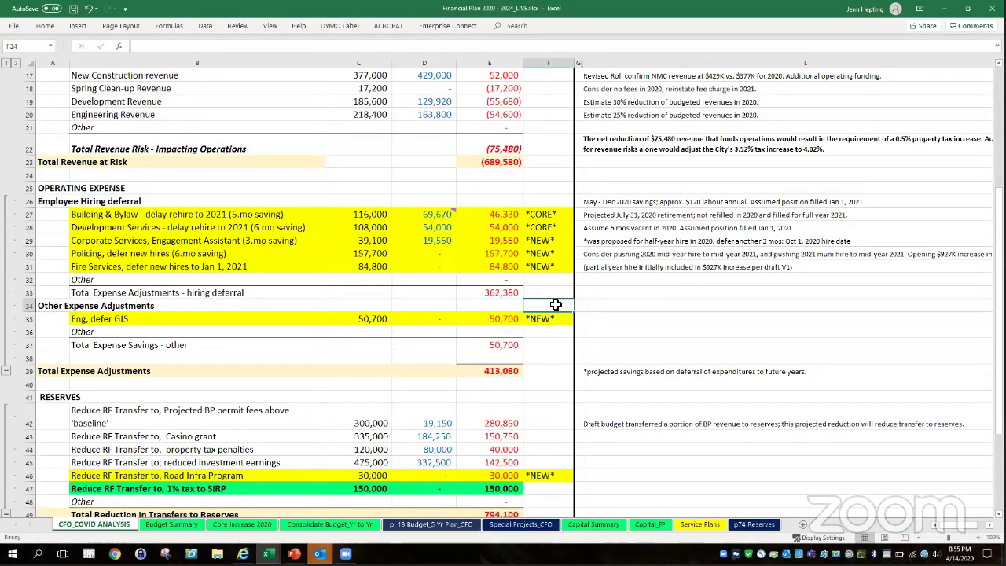
Step: Compare the core rehire deferrals in B27:F28 with the new hire deferrals in B29:F31 by selecting them, including the Building & Bylaw row alone
drag(262, 217, 550, 227)
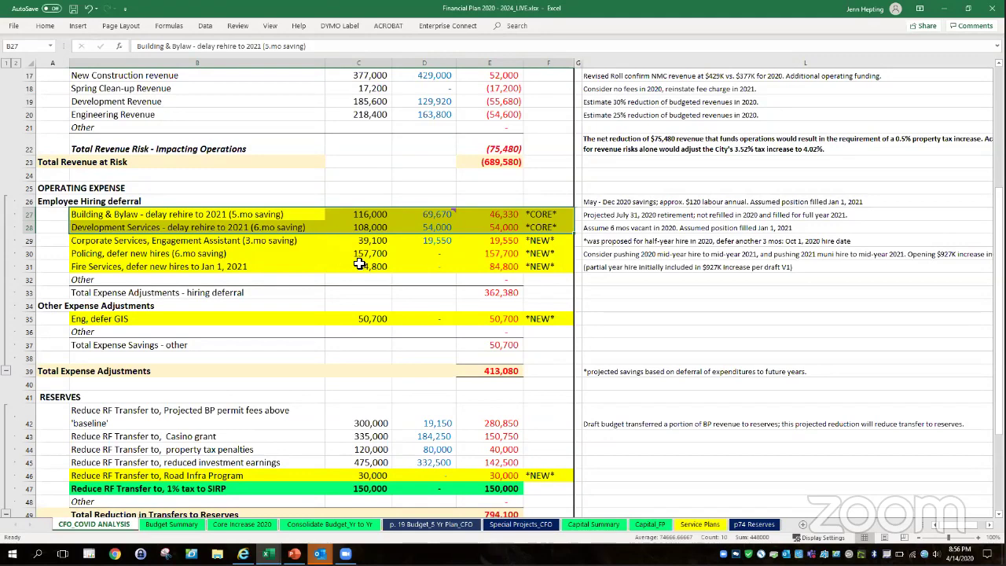
click(532, 240)
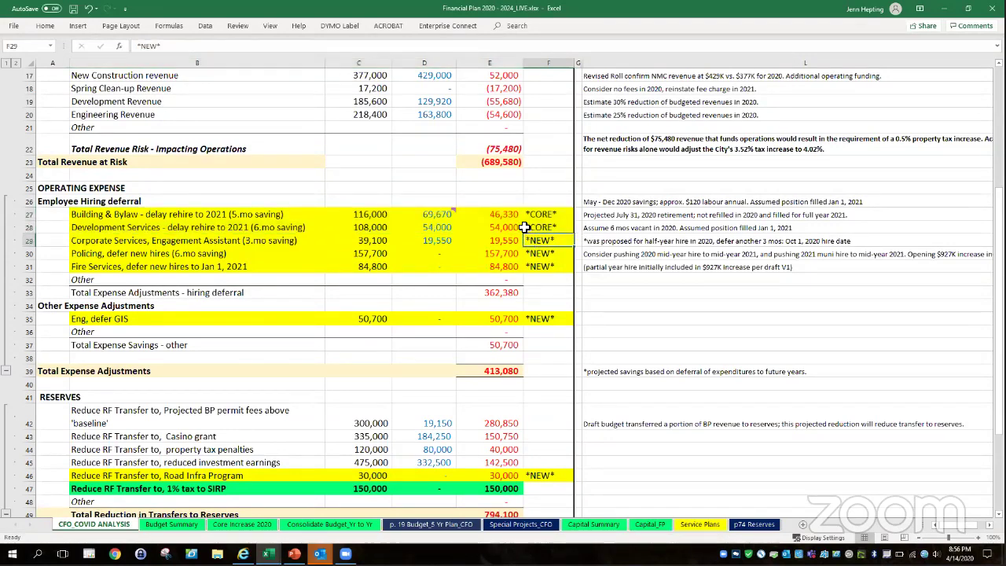
drag(267, 214, 555, 228)
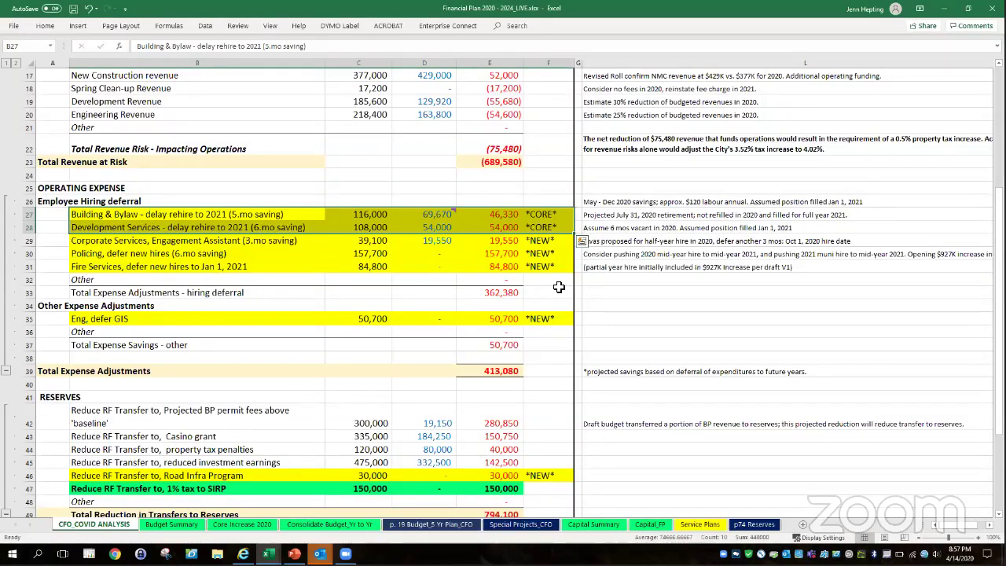
mouse_move(180, 240)
mouse_down()
mouse_move(532, 257)
mouse_move(554, 267)
mouse_up()
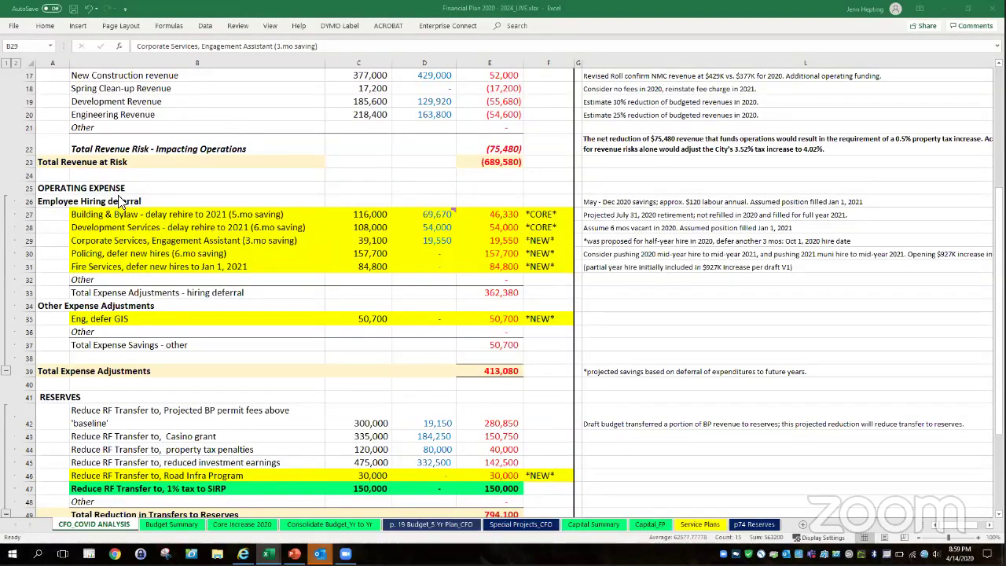
drag(107, 215, 550, 214)
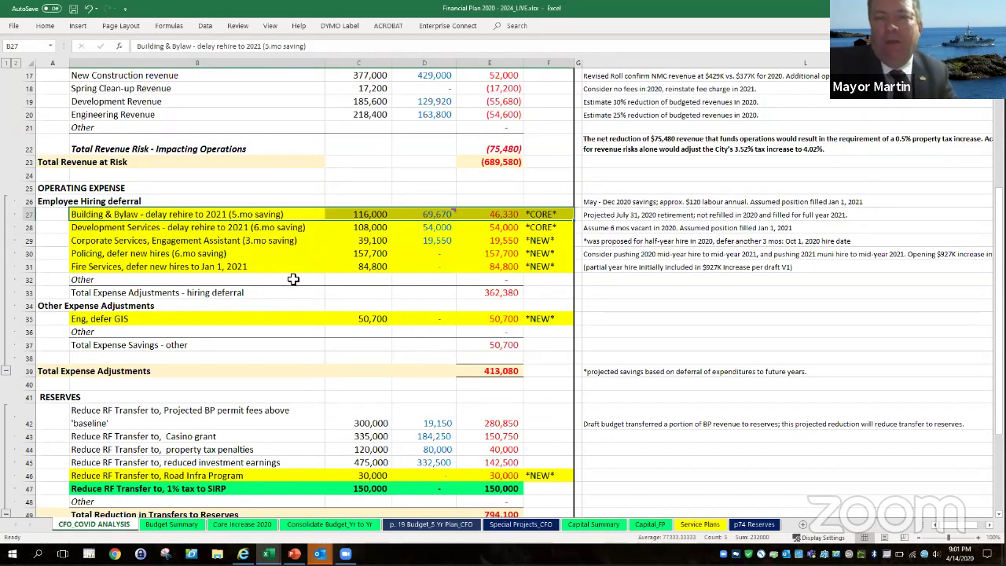
click(400, 305)
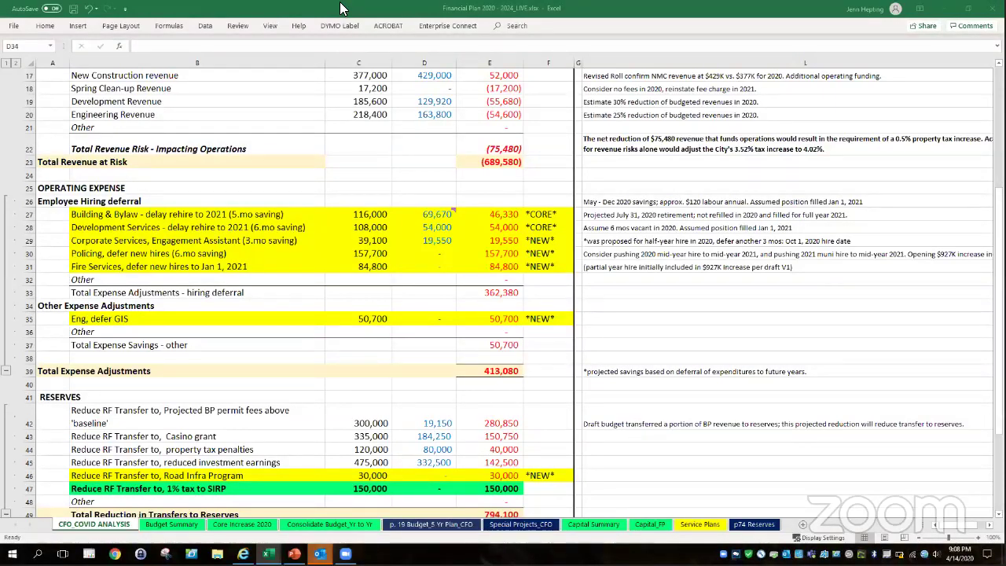
Step: Dismiss the low-battery warning and return to the COVID analysis sheet with cell F42 selected
key(alt+Tab)
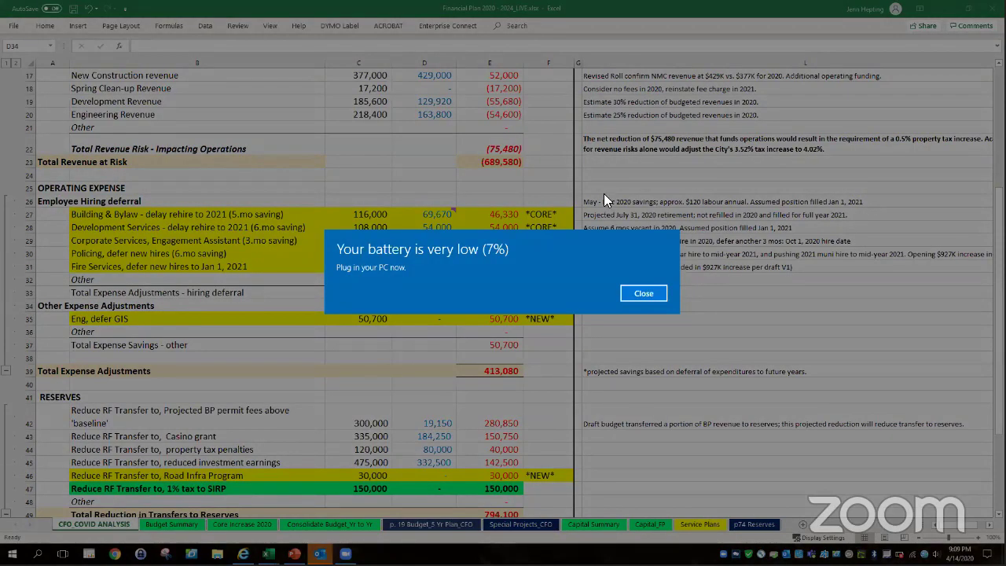
click(644, 292)
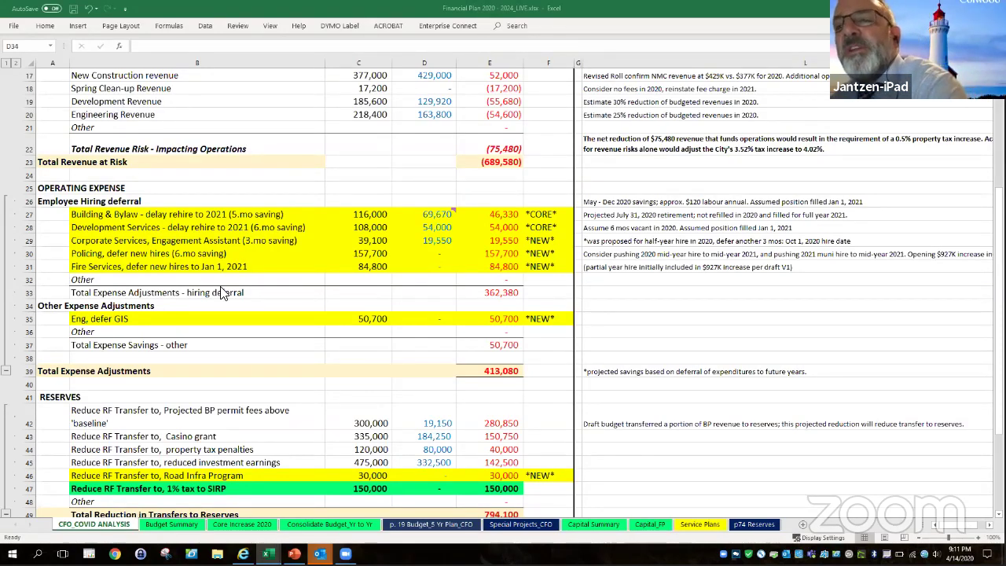
click(562, 427)
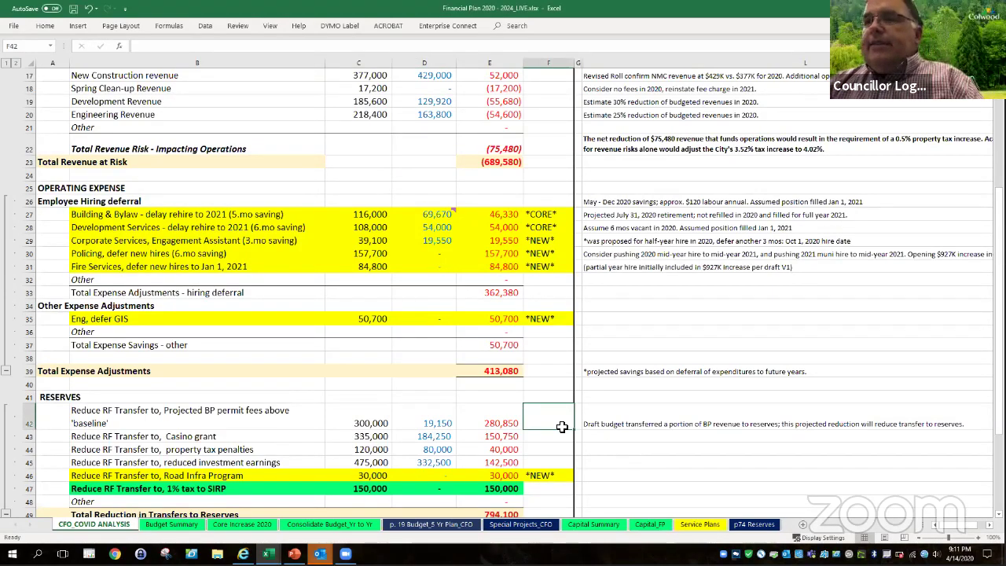